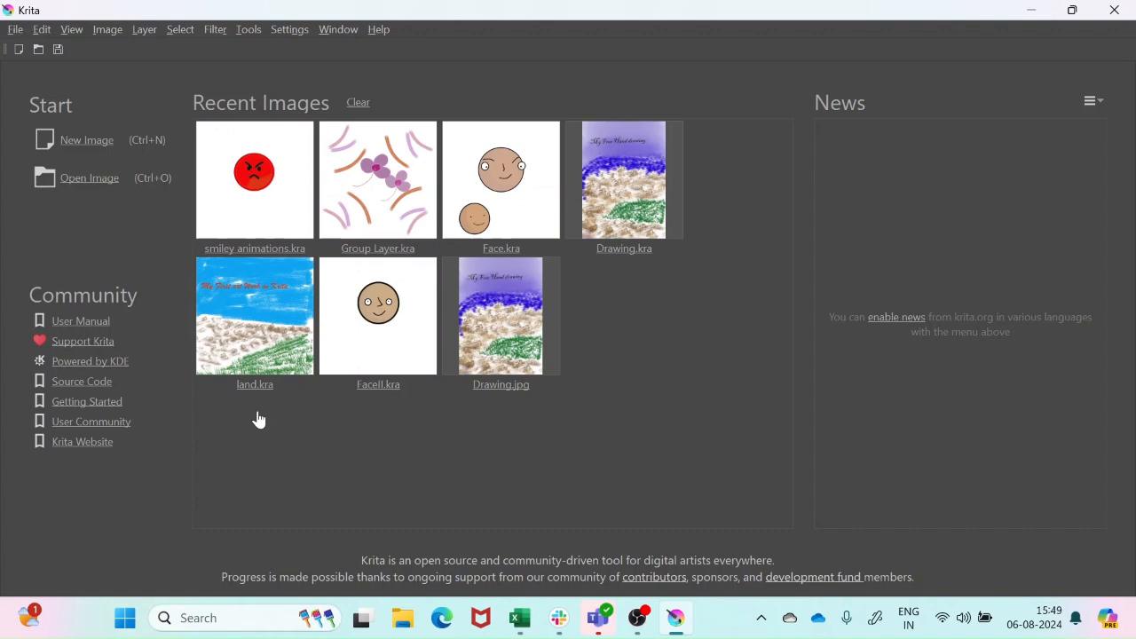
Step: Create a new 2500 by 2500 px image at 150 pixels per inch and enlarge the brush presets list
{"action": "left_click", "coordinate": [87, 141]}
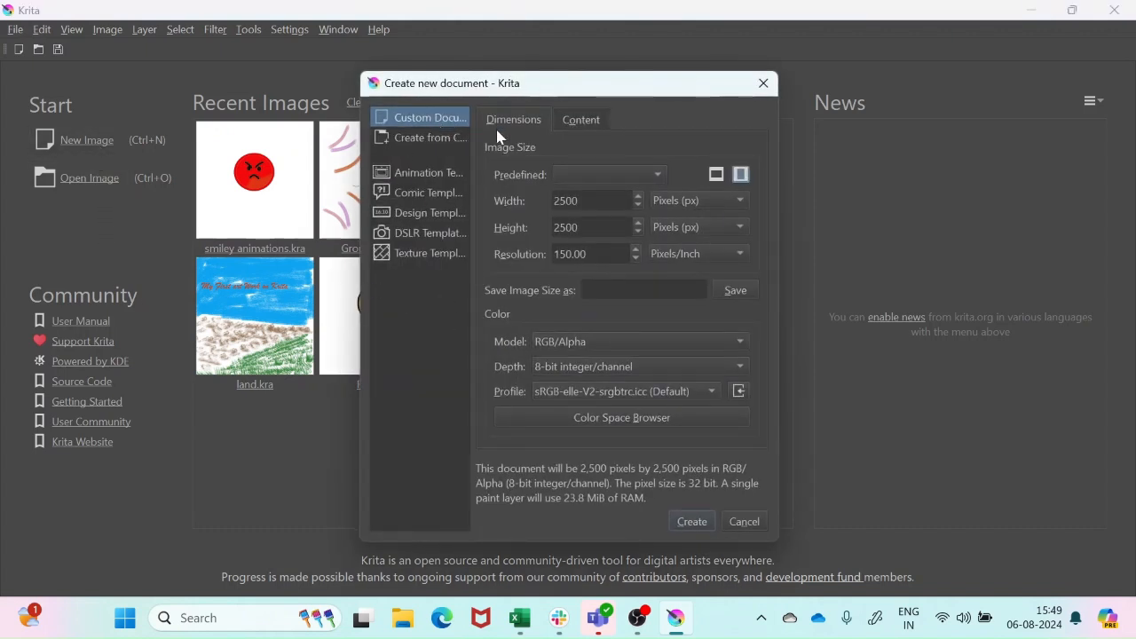
{"action": "left_click", "coordinate": [681, 523]}
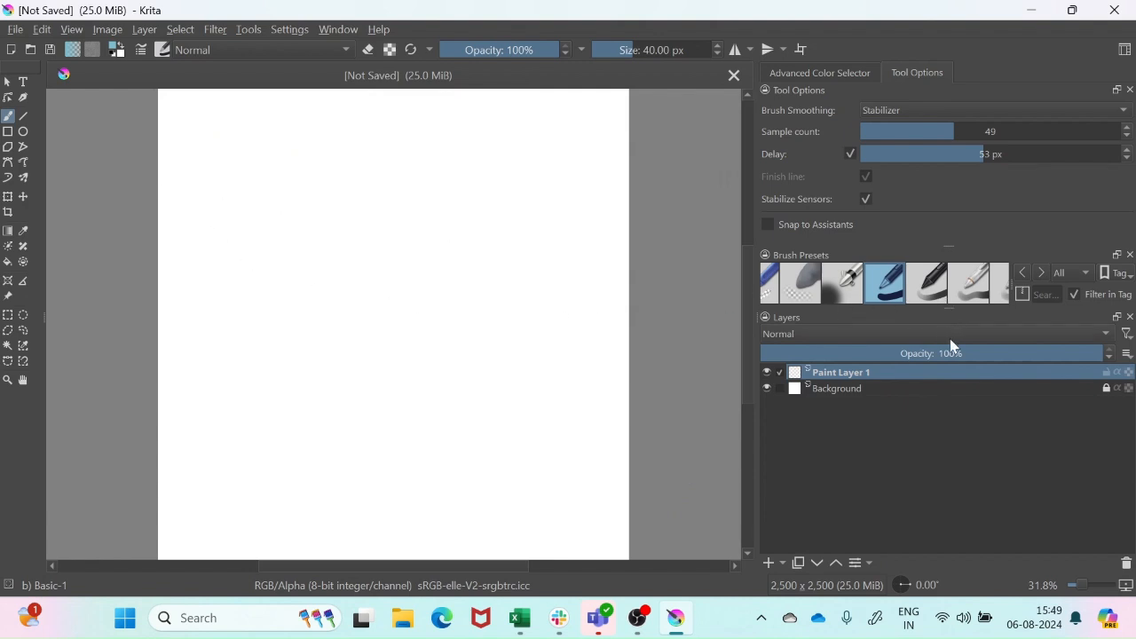
{"action": "left_click_drag", "start_coordinate": [951, 308], "coordinate": [946, 415]}
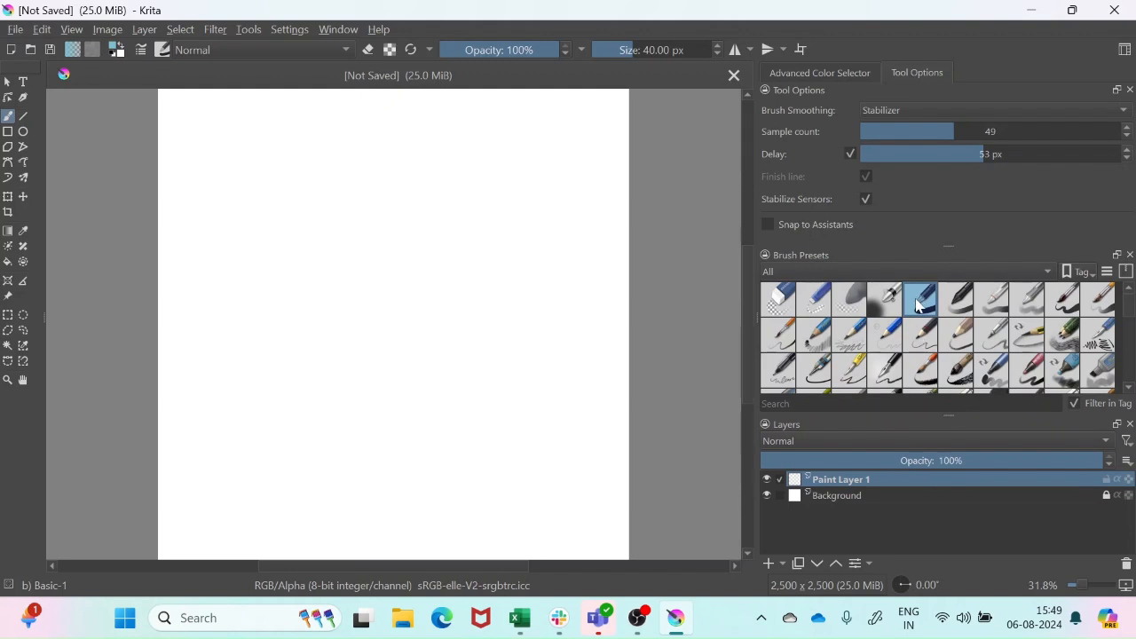
Step: Set the foreground colour to a muted magenta
{"action": "left_click", "coordinate": [824, 71]}
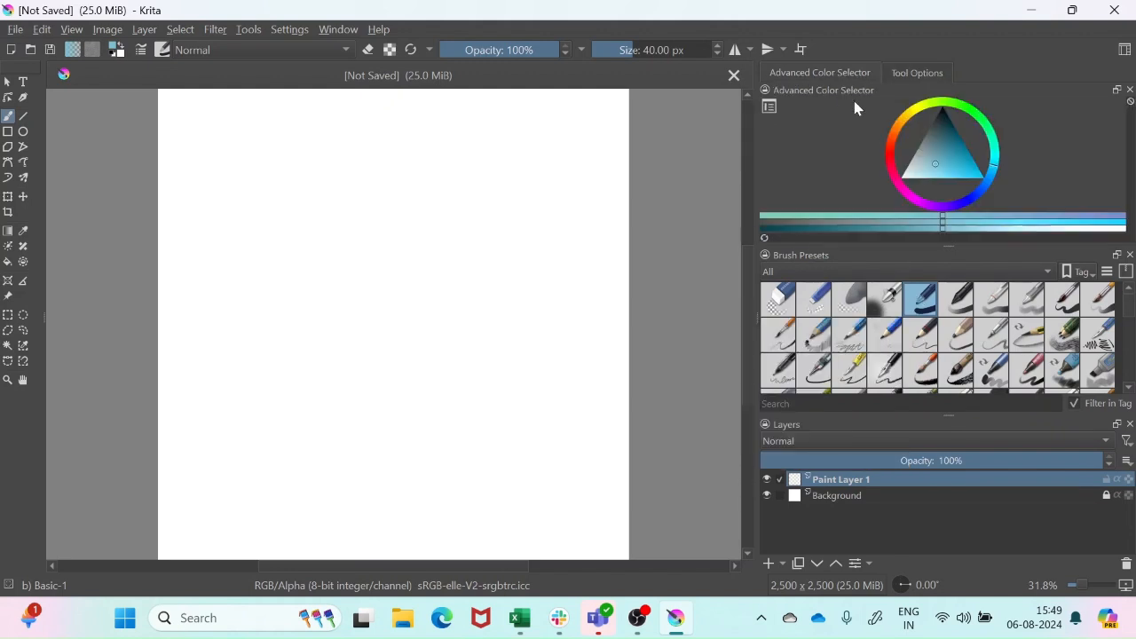
{"action": "left_click", "coordinate": [894, 147]}
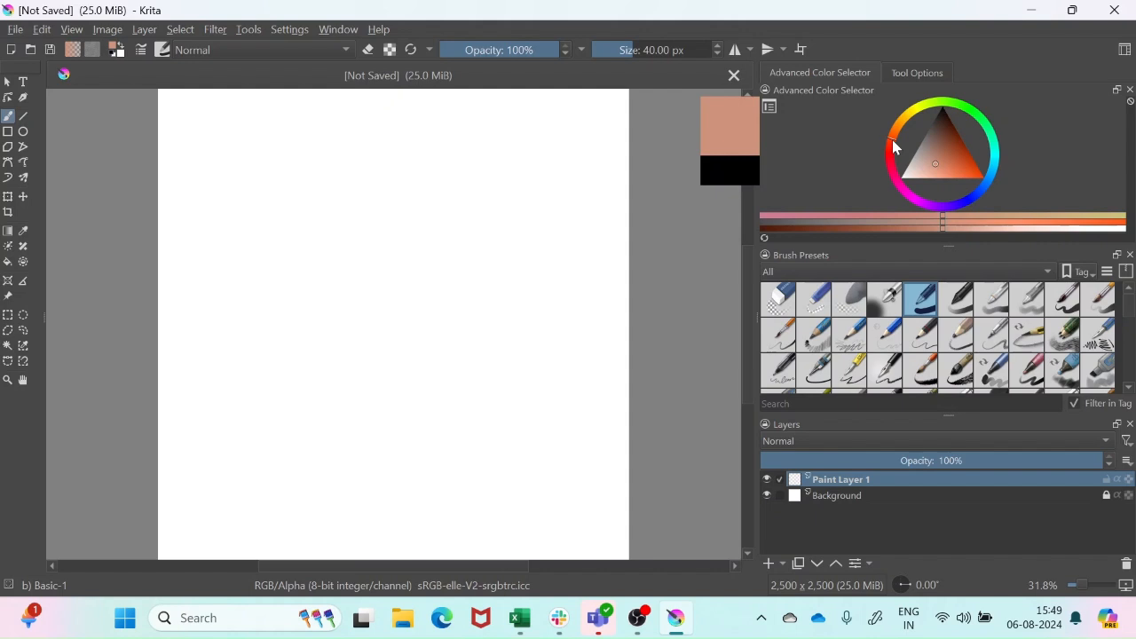
{"action": "left_click", "coordinate": [898, 139]}
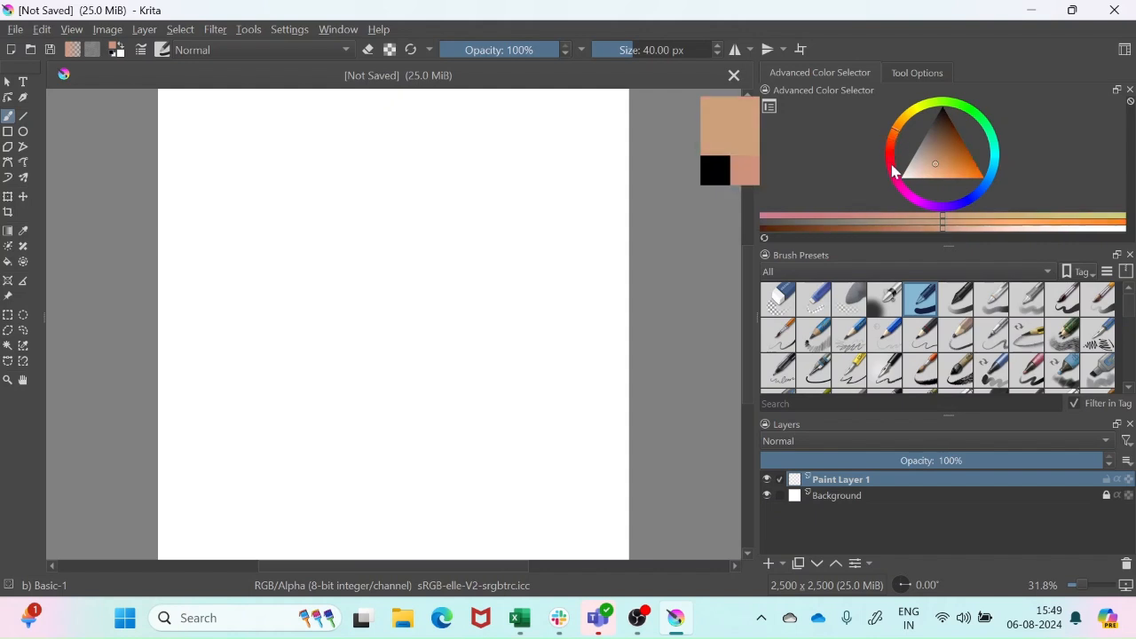
{"action": "left_click", "coordinate": [814, 213]}
{"action": "left_click", "coordinate": [944, 154]}
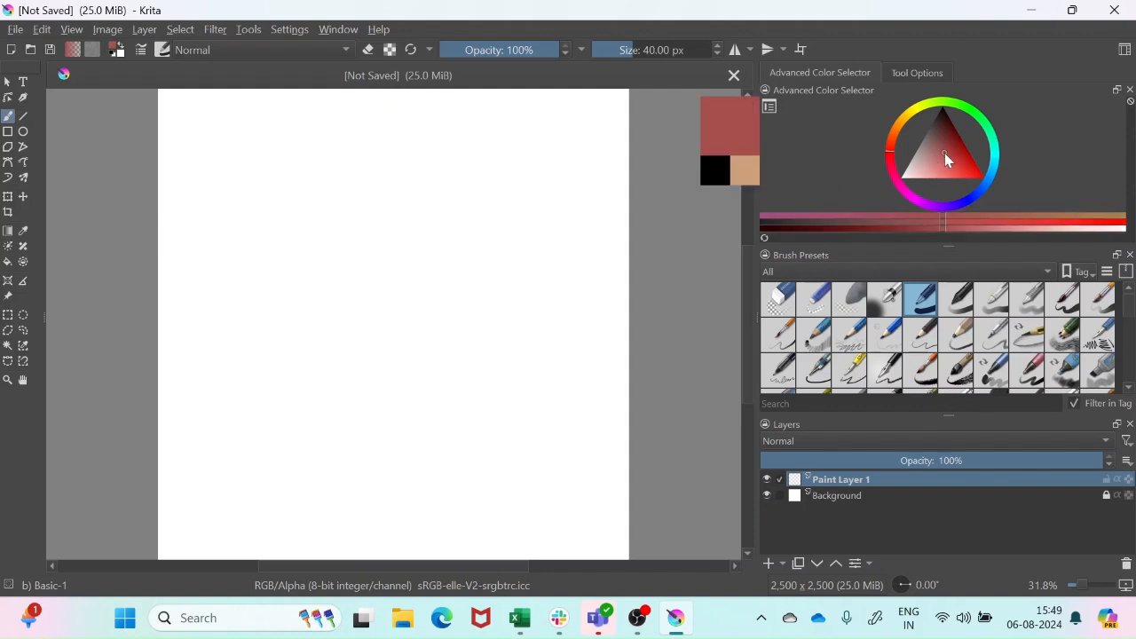
{"action": "left_click", "coordinate": [897, 128]}
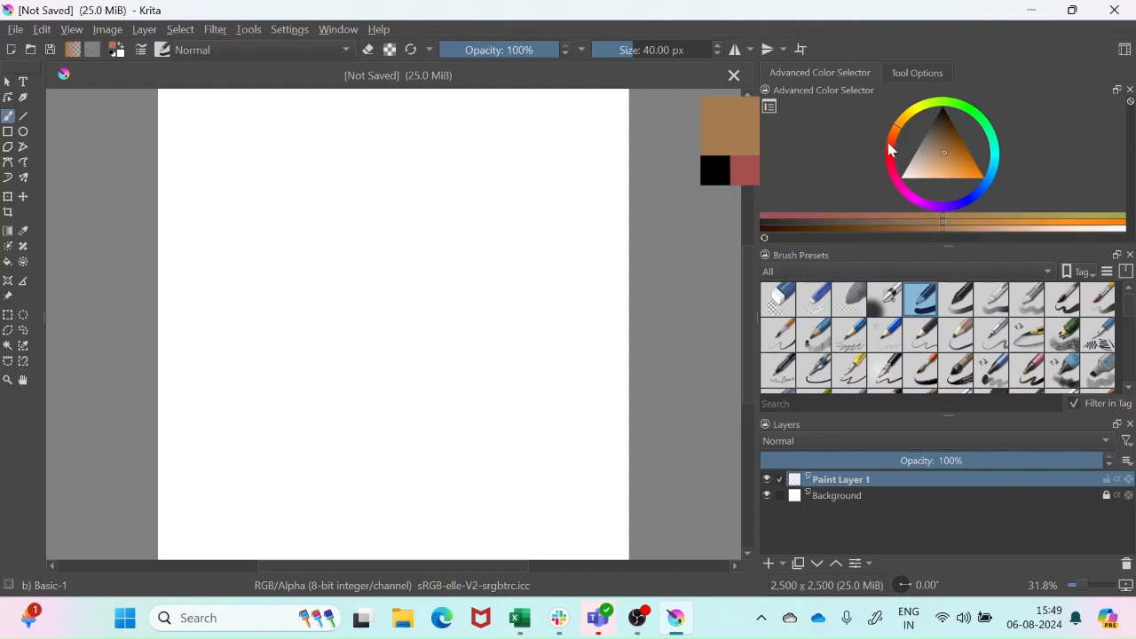
{"action": "left_click", "coordinate": [905, 195]}
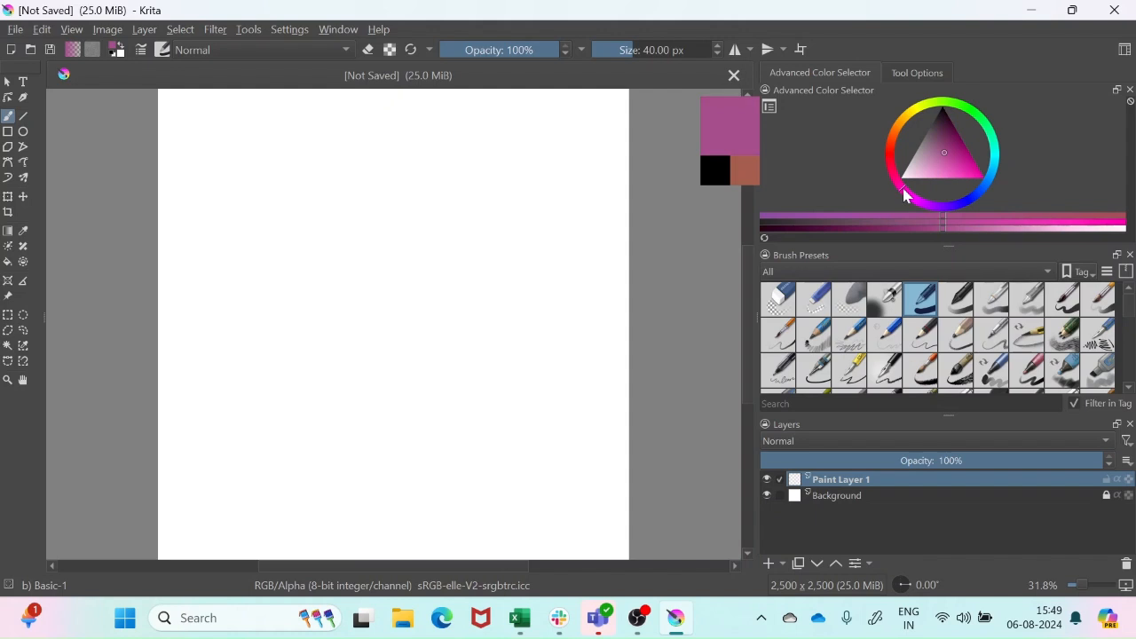
Step: Draw the flower's small oval centre on Paint Layer 1 and surround it with four petal outlines using a 37 px brush
{"action": "scroll", "coordinate": [487, 324], "scroll_direction": "up", "scroll_amount": 2}
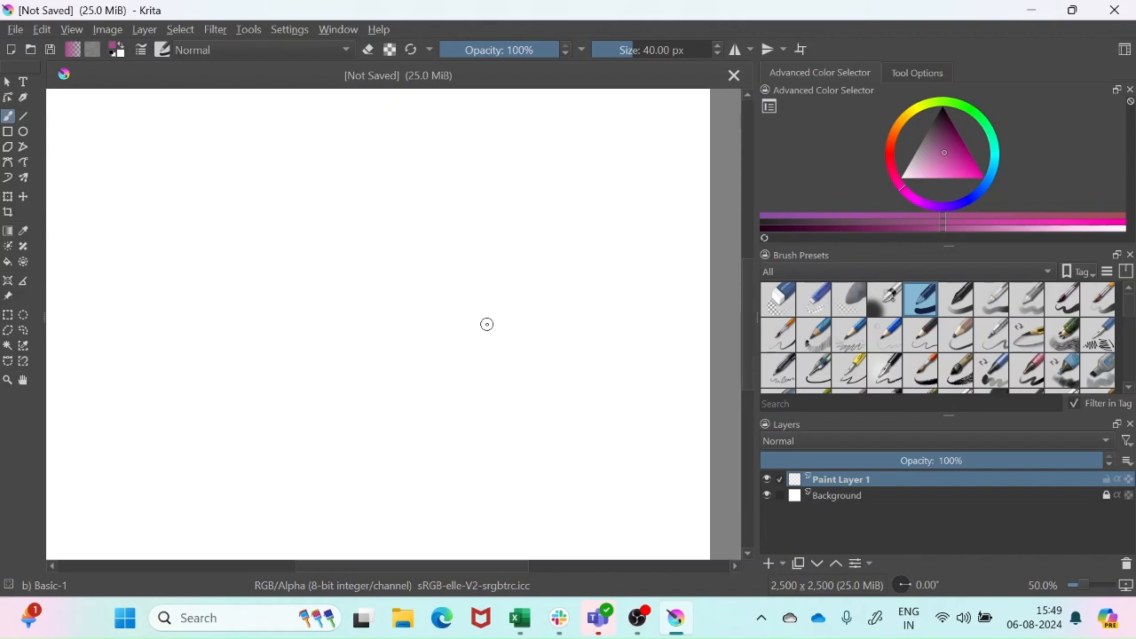
{"action": "mouse_move", "coordinate": [350, 311]}
{"action": "left_mouse_down"}
{"action": "mouse_move", "coordinate": [316, 324]}
{"action": "mouse_move", "coordinate": [314, 351]}
{"action": "mouse_move", "coordinate": [361, 362]}
{"action": "mouse_move", "coordinate": [384, 351]}
{"action": "mouse_move", "coordinate": [397, 331]}
{"action": "mouse_move", "coordinate": [376, 290]}
{"action": "mouse_move", "coordinate": [334, 321]}
{"action": "left_mouse_up"}
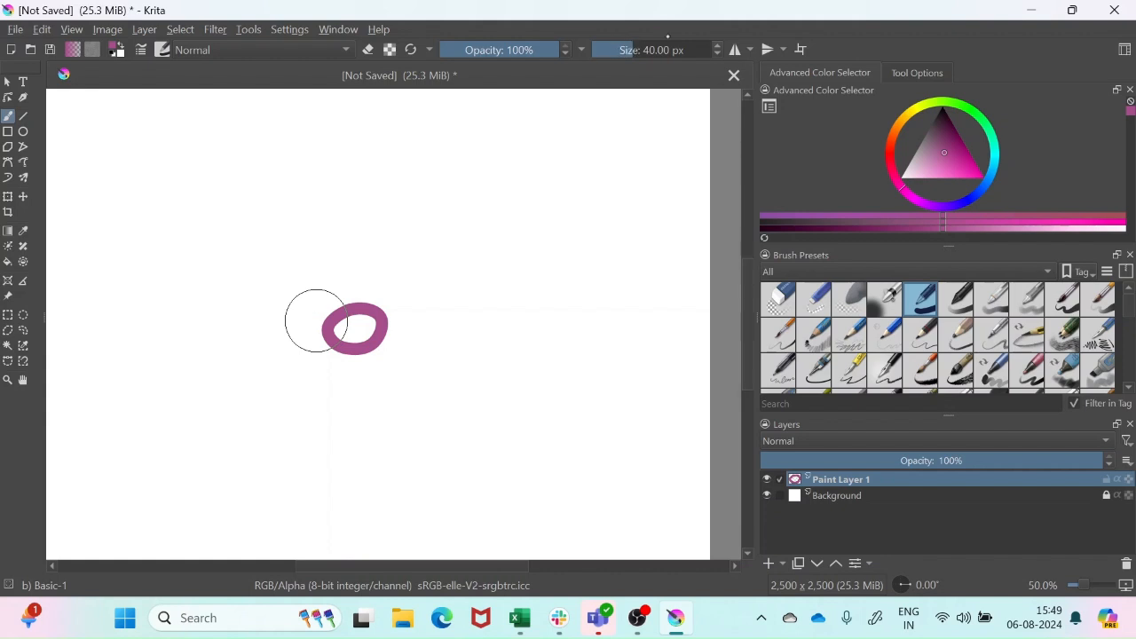
{"action": "left_click", "coordinate": [717, 45]}
{"action": "left_click", "coordinate": [718, 53]}
{"action": "left_click", "coordinate": [718, 54]}
{"action": "mouse_move", "coordinate": [351, 307]}
{"action": "left_mouse_down"}
{"action": "mouse_move", "coordinate": [366, 253]}
{"action": "mouse_move", "coordinate": [409, 217]}
{"action": "mouse_move", "coordinate": [461, 218]}
{"action": "mouse_move", "coordinate": [492, 256]}
{"action": "mouse_move", "coordinate": [465, 312]}
{"action": "mouse_move", "coordinate": [420, 337]}
{"action": "mouse_move", "coordinate": [348, 314]}
{"action": "mouse_move", "coordinate": [342, 282]}
{"action": "mouse_move", "coordinate": [305, 256]}
{"action": "mouse_move", "coordinate": [267, 273]}
{"action": "mouse_move", "coordinate": [239, 314]}
{"action": "mouse_move", "coordinate": [244, 351]}
{"action": "mouse_move", "coordinate": [292, 370]}
{"action": "mouse_move", "coordinate": [322, 362]}
{"action": "mouse_move", "coordinate": [350, 314]}
{"action": "mouse_move", "coordinate": [308, 393]}
{"action": "mouse_move", "coordinate": [313, 435]}
{"action": "mouse_move", "coordinate": [341, 450]}
{"action": "mouse_move", "coordinate": [376, 426]}
{"action": "mouse_move", "coordinate": [383, 383]}
{"action": "mouse_move", "coordinate": [376, 361]}
{"action": "mouse_move", "coordinate": [339, 339]}
{"action": "mouse_move", "coordinate": [403, 397]}
{"action": "mouse_move", "coordinate": [444, 404]}
{"action": "mouse_move", "coordinate": [483, 370]}
{"action": "mouse_move", "coordinate": [484, 339]}
{"action": "mouse_move", "coordinate": [444, 318]}
{"action": "mouse_move", "coordinate": [354, 350]}
{"action": "left_mouse_up"}
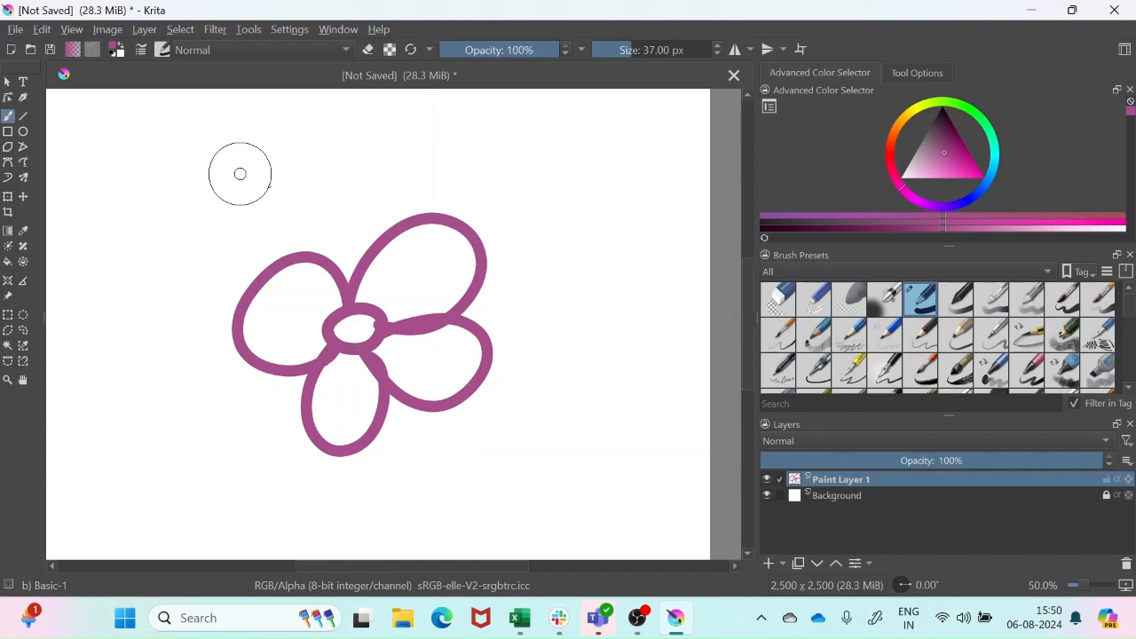
Step: Choose a lighter pink and fill the four petals and the flower's centre with it
{"action": "left_click", "coordinate": [954, 173]}
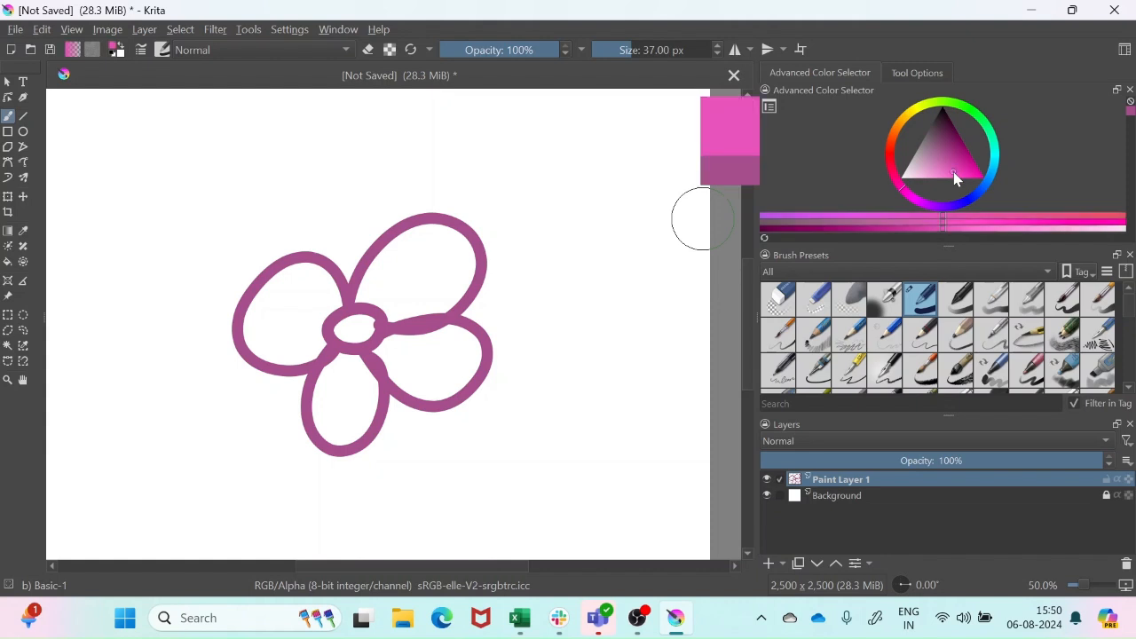
{"action": "left_click_drag", "start_coordinate": [952, 172], "coordinate": [938, 174]}
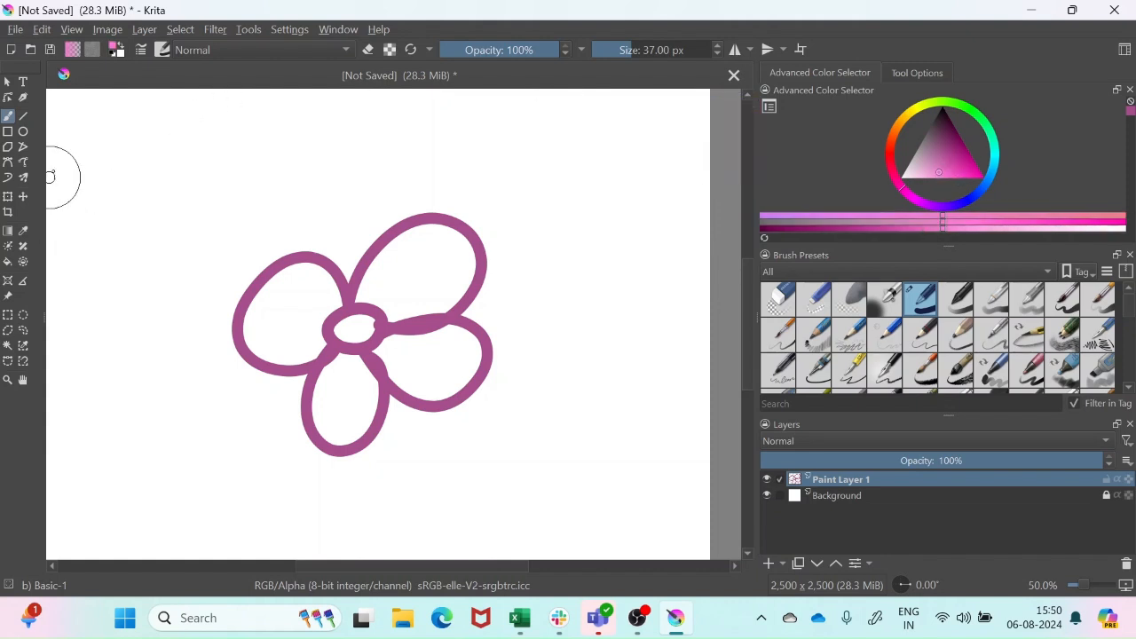
{"action": "left_click", "coordinate": [8, 263]}
{"action": "left_click", "coordinate": [422, 292]}
{"action": "left_click", "coordinate": [280, 317]}
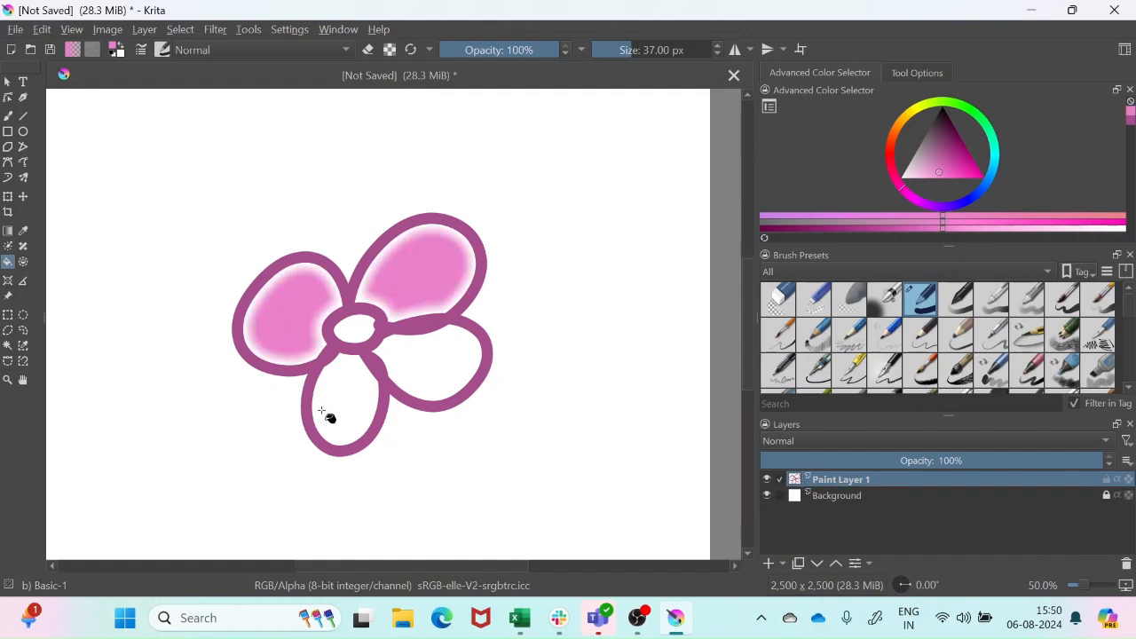
{"action": "left_click", "coordinate": [354, 410]}
{"action": "left_click", "coordinate": [441, 381]}
{"action": "left_click", "coordinate": [366, 339]}
Step: Show the Fill tool's options and enlarge their area to examine the threshold, spread, grow and feather settings
{"action": "left_click", "coordinate": [916, 74]}
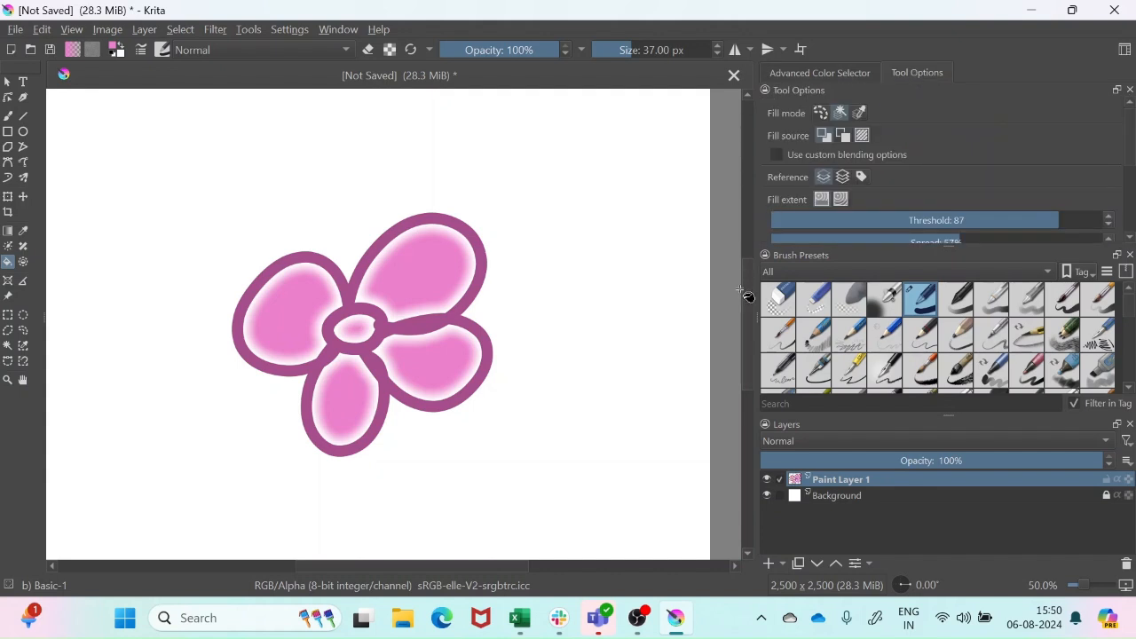
{"action": "left_click_drag", "start_coordinate": [745, 306], "coordinate": [619, 342]}
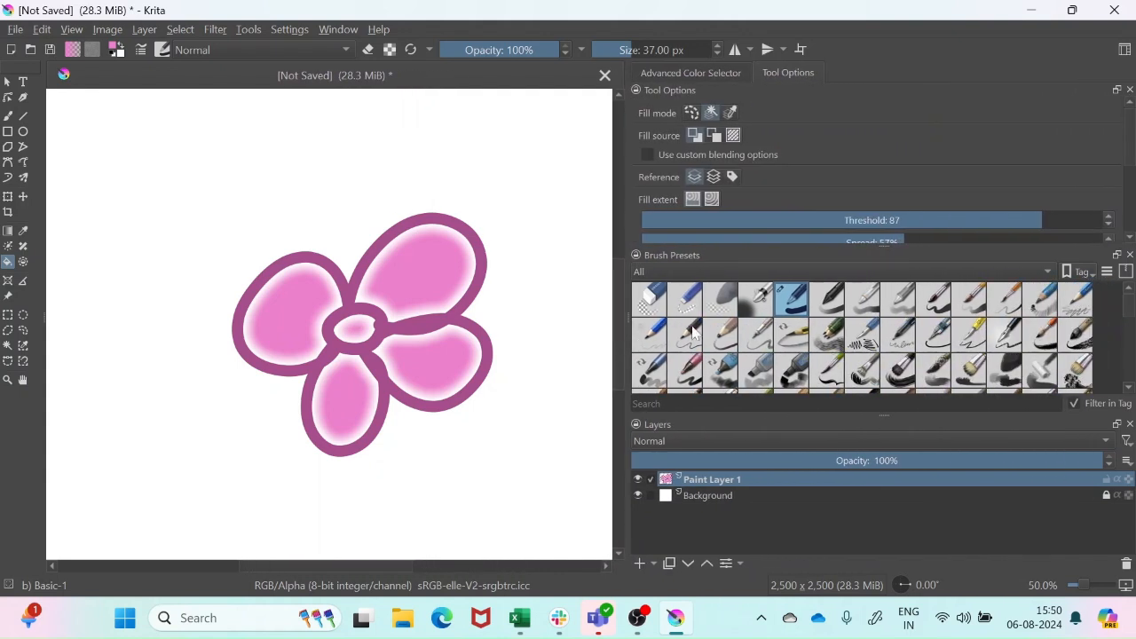
{"action": "left_click_drag", "start_coordinate": [883, 248], "coordinate": [865, 440]}
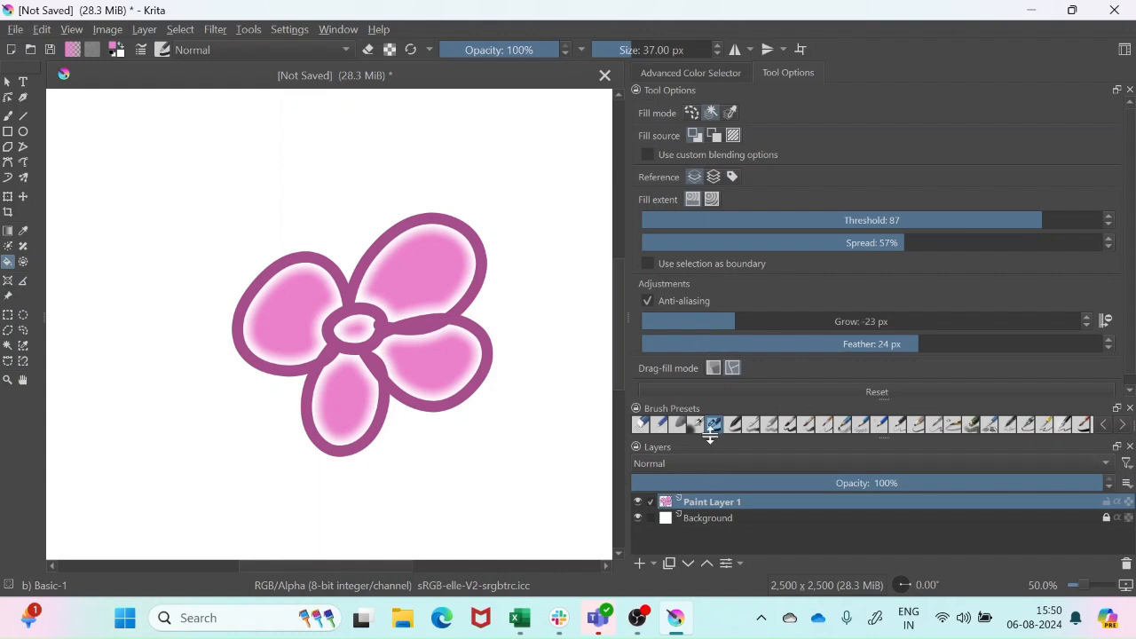
{"action": "mouse_move", "coordinate": [882, 398]}
{"action": "left_mouse_down"}
{"action": "mouse_move", "coordinate": [884, 331]}
{"action": "mouse_move", "coordinate": [887, 392]}
{"action": "left_mouse_up"}
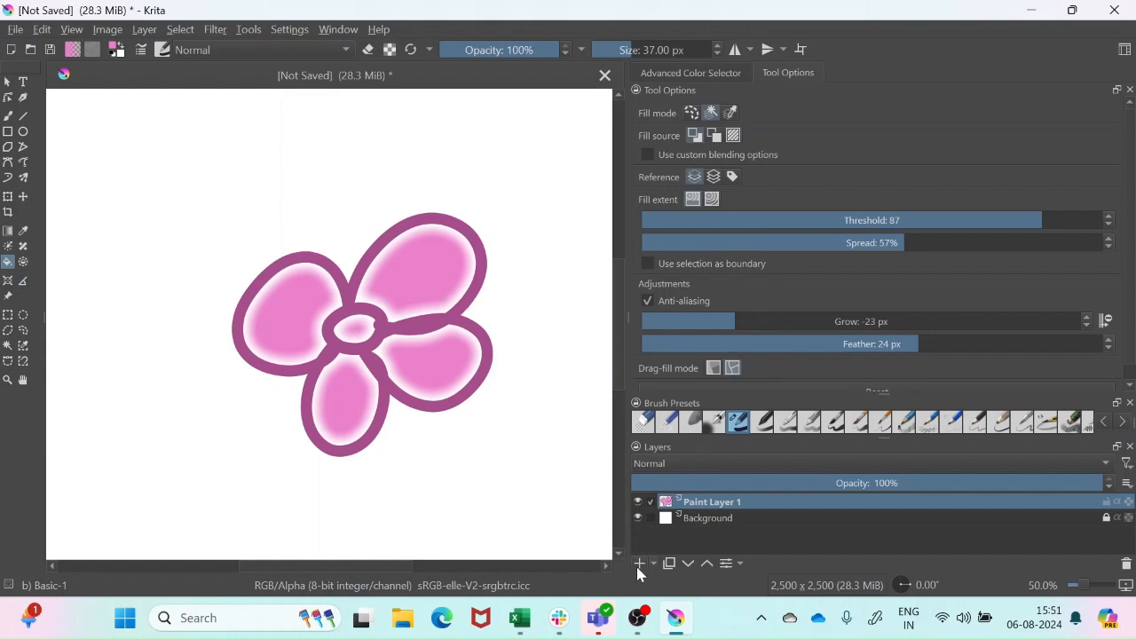
Step: Add a new paint layer above the flower layer and set the foreground colour to a reddish brown
{"action": "left_click_drag", "start_coordinate": [883, 436], "coordinate": [884, 302]}
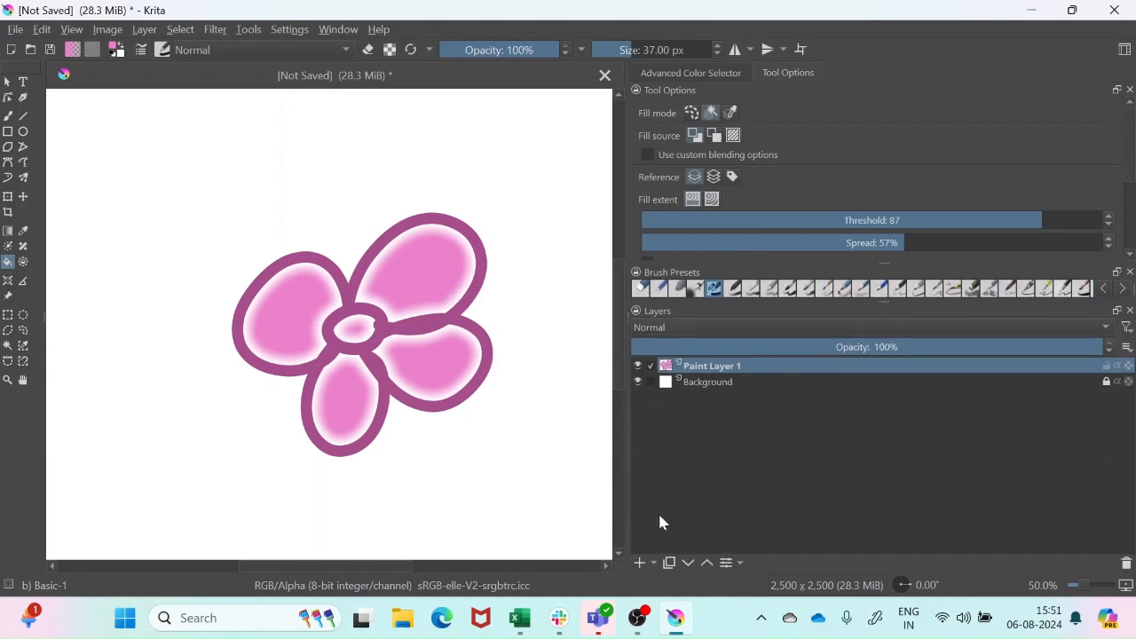
{"action": "left_click", "coordinate": [639, 565]}
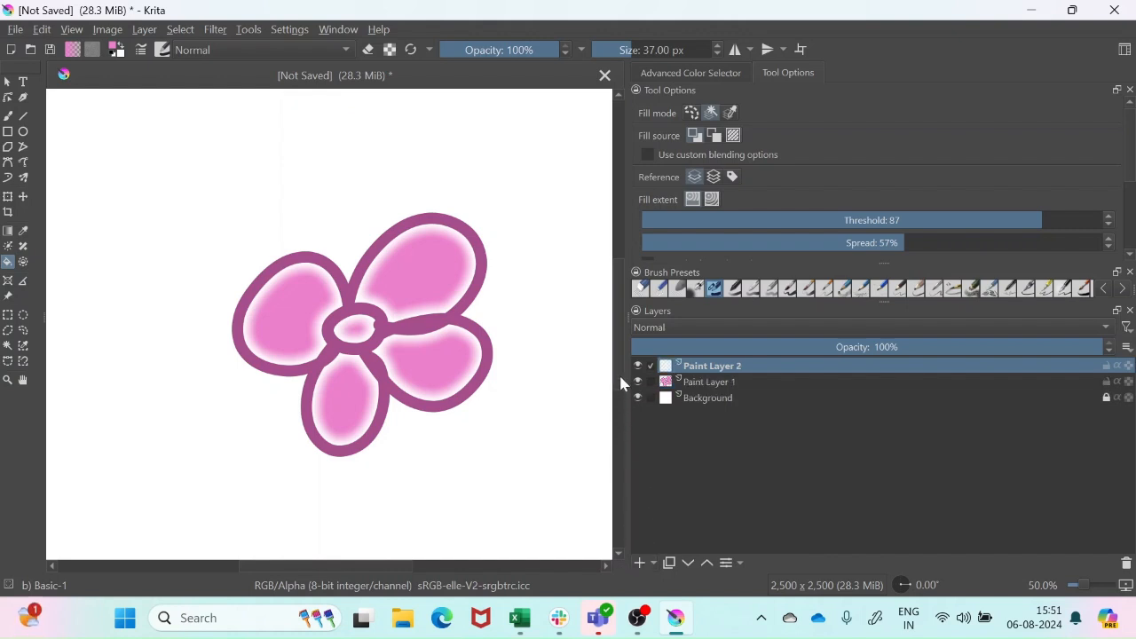
{"action": "left_click", "coordinate": [714, 74]}
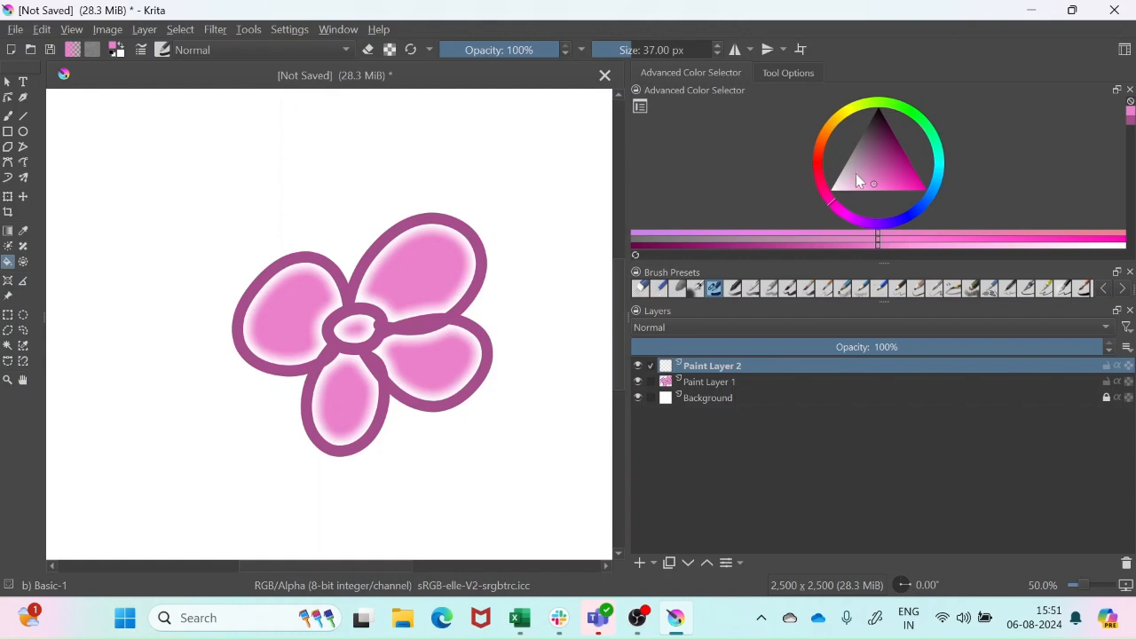
{"action": "left_click", "coordinate": [819, 157]}
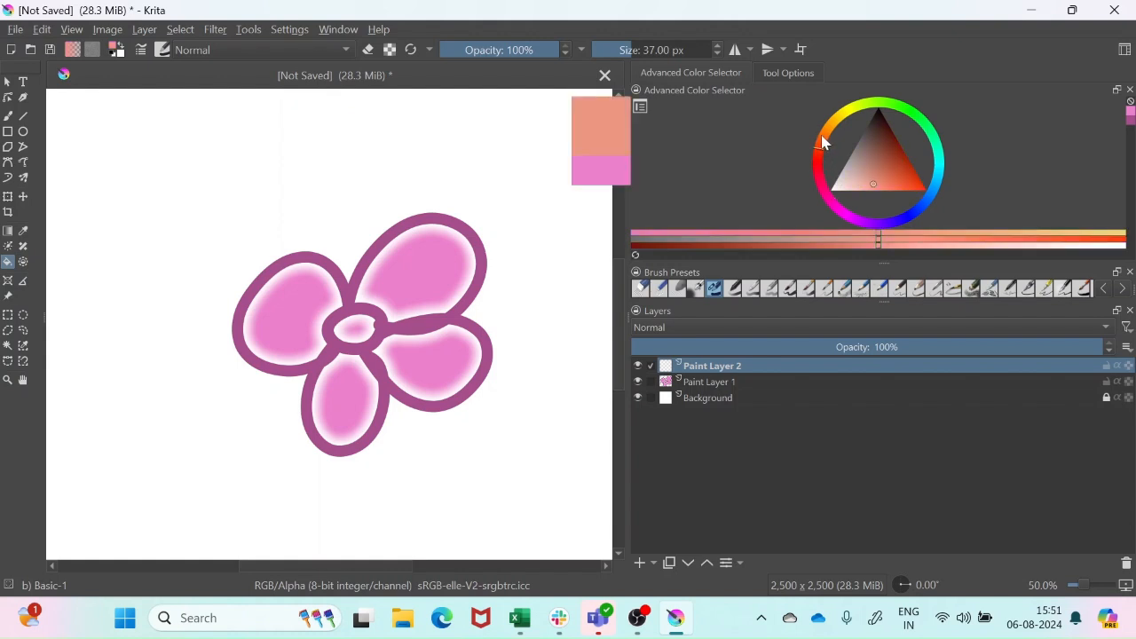
{"action": "left_click", "coordinate": [880, 138]}
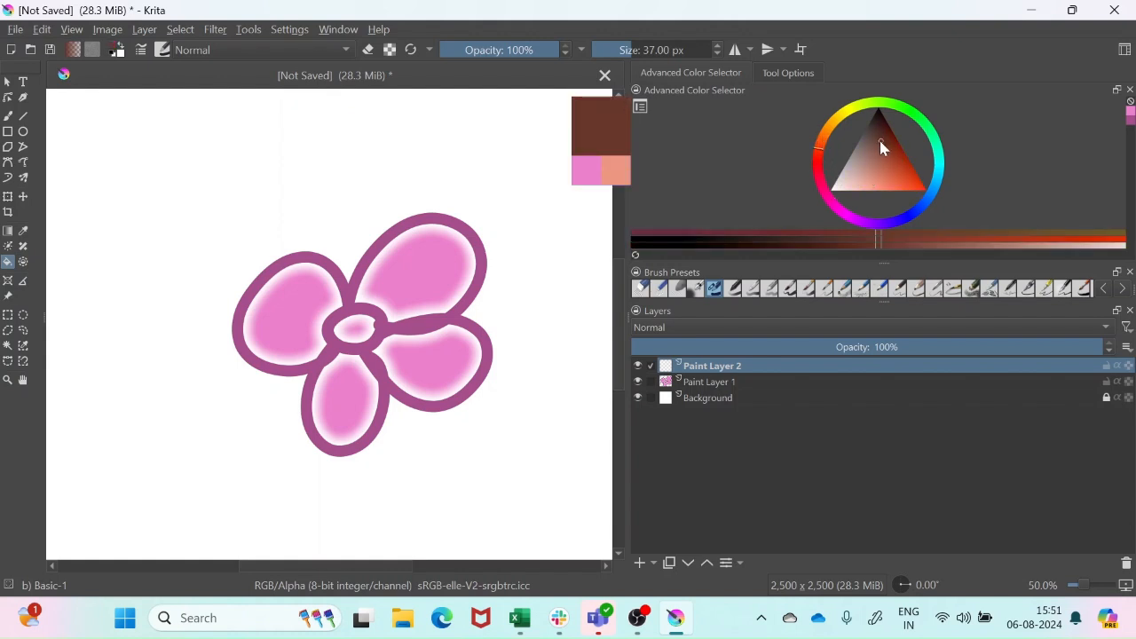
{"action": "left_click", "coordinate": [876, 151]}
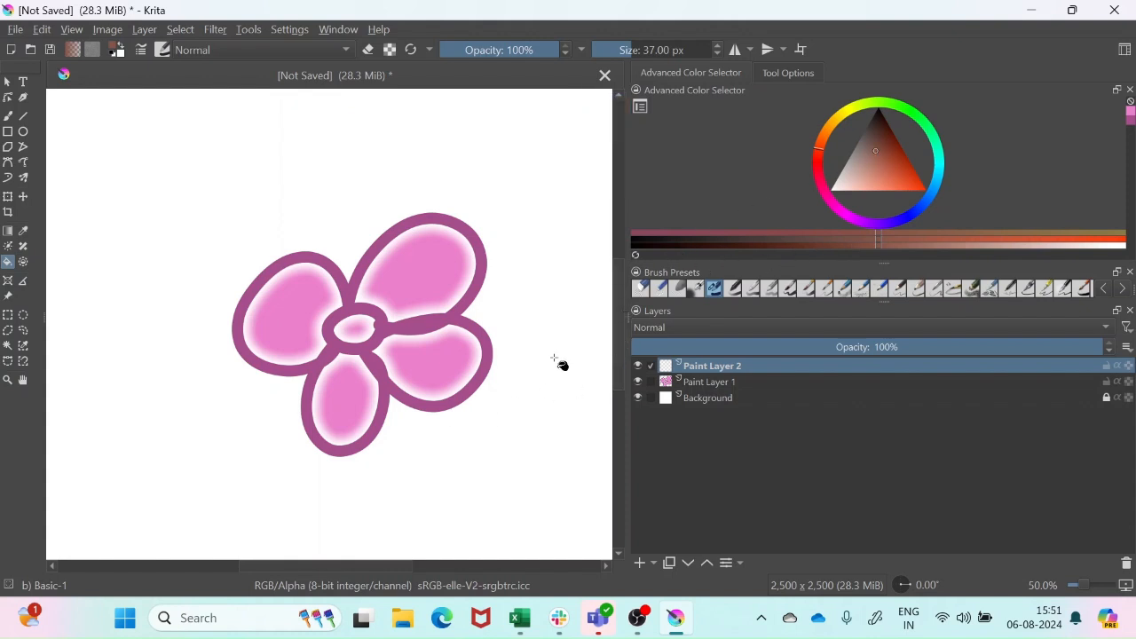
Step: Paint a curved brown stem below the flower and a second stem branching from its base toward the upper right with the 37 px brush
{"action": "scroll", "coordinate": [554, 359], "scroll_direction": "down", "scroll_amount": 1}
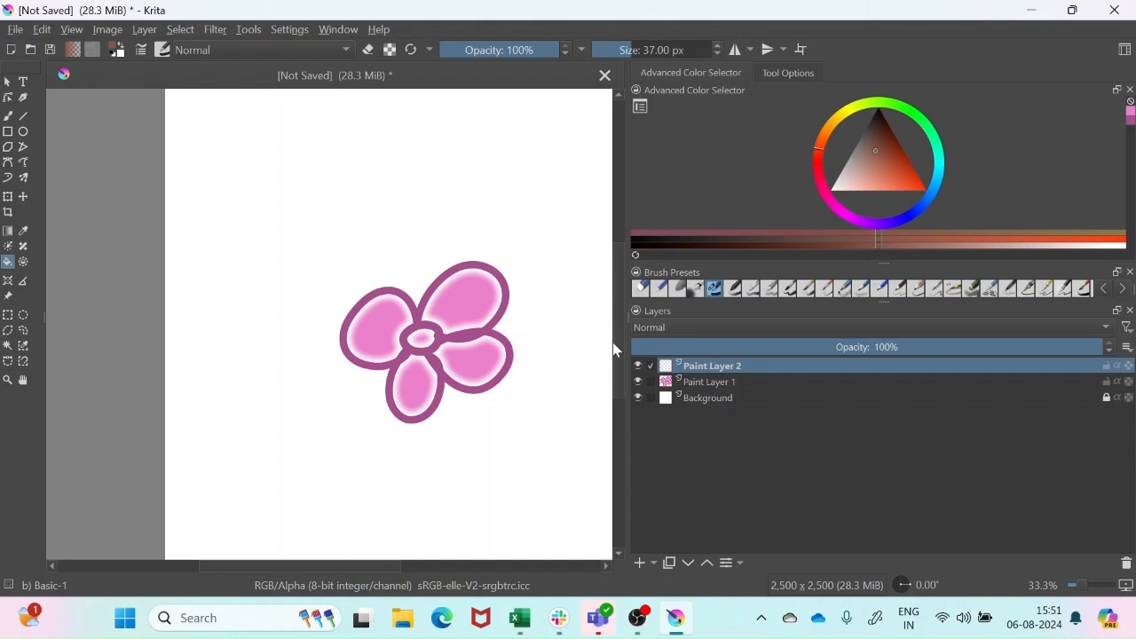
{"action": "left_click_drag", "start_coordinate": [629, 318], "coordinate": [723, 319]}
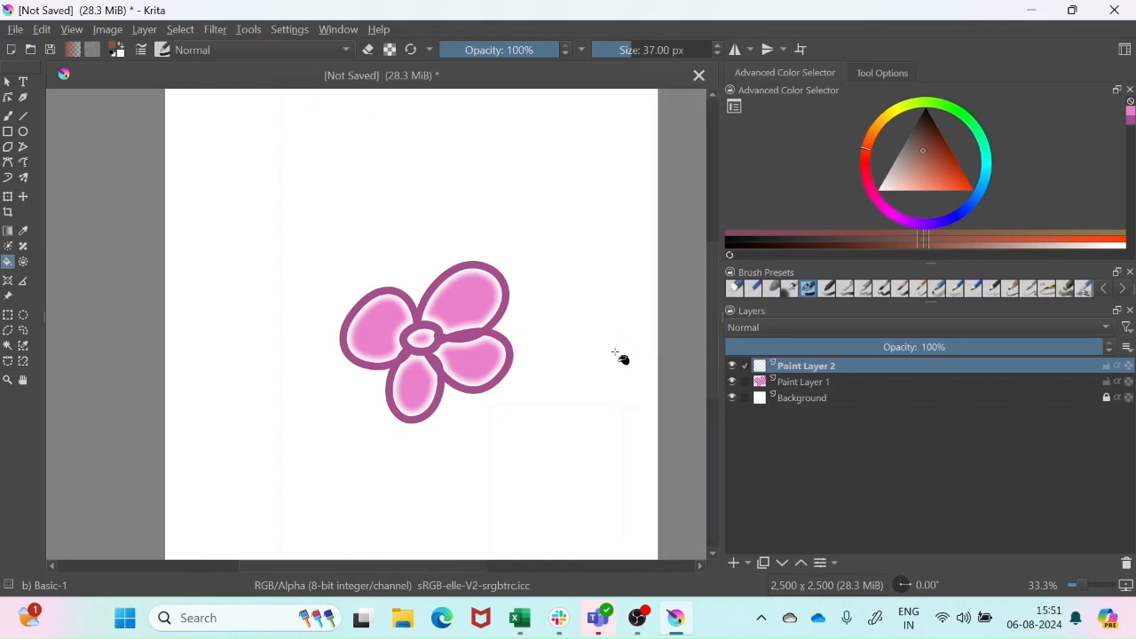
{"action": "scroll", "coordinate": [555, 410], "scroll_direction": "down", "scroll_amount": 1}
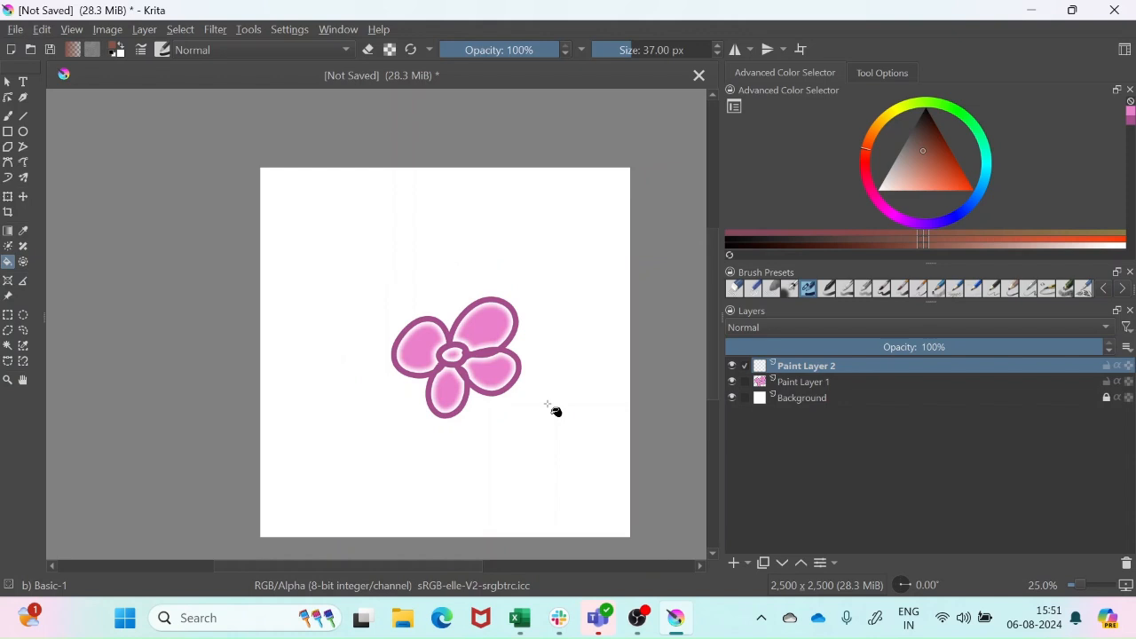
{"action": "key", "text": "b"}
{"action": "mouse_move", "coordinate": [467, 383]}
{"action": "left_mouse_down"}
{"action": "mouse_move", "coordinate": [474, 429]}
{"action": "mouse_move", "coordinate": [454, 490]}
{"action": "mouse_move", "coordinate": [391, 540]}
{"action": "mouse_move", "coordinate": [562, 417]}
{"action": "left_mouse_up"}
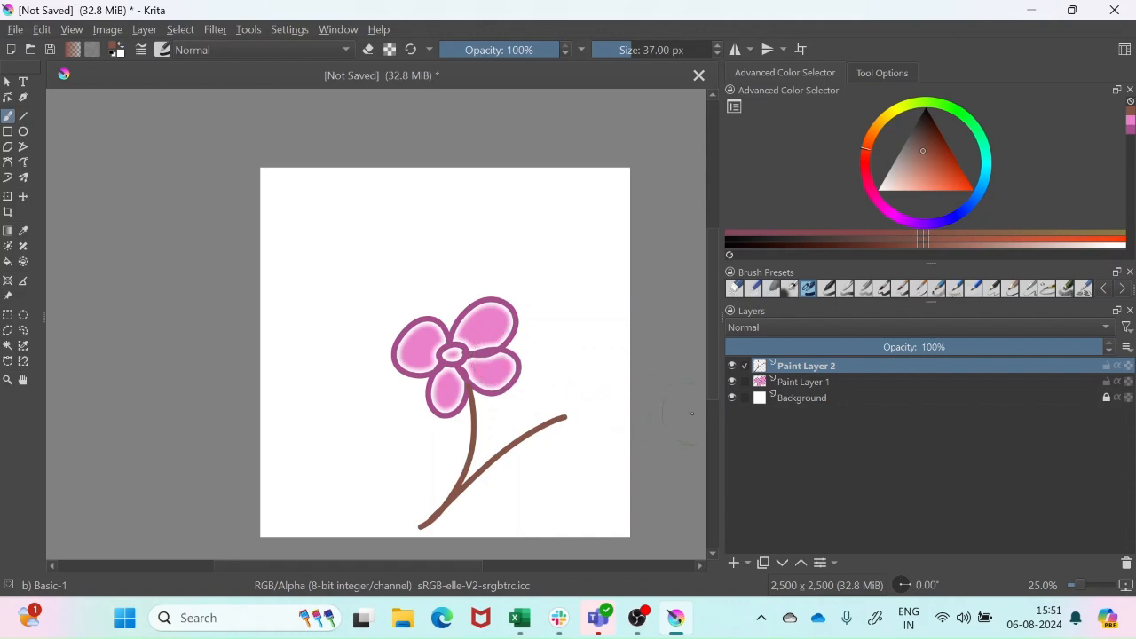
Step: Add another paint layer above the stems and sample colours from the flower's magenta outline and the white canvas
{"action": "scroll", "coordinate": [657, 452], "scroll_direction": "up", "scroll_amount": 2}
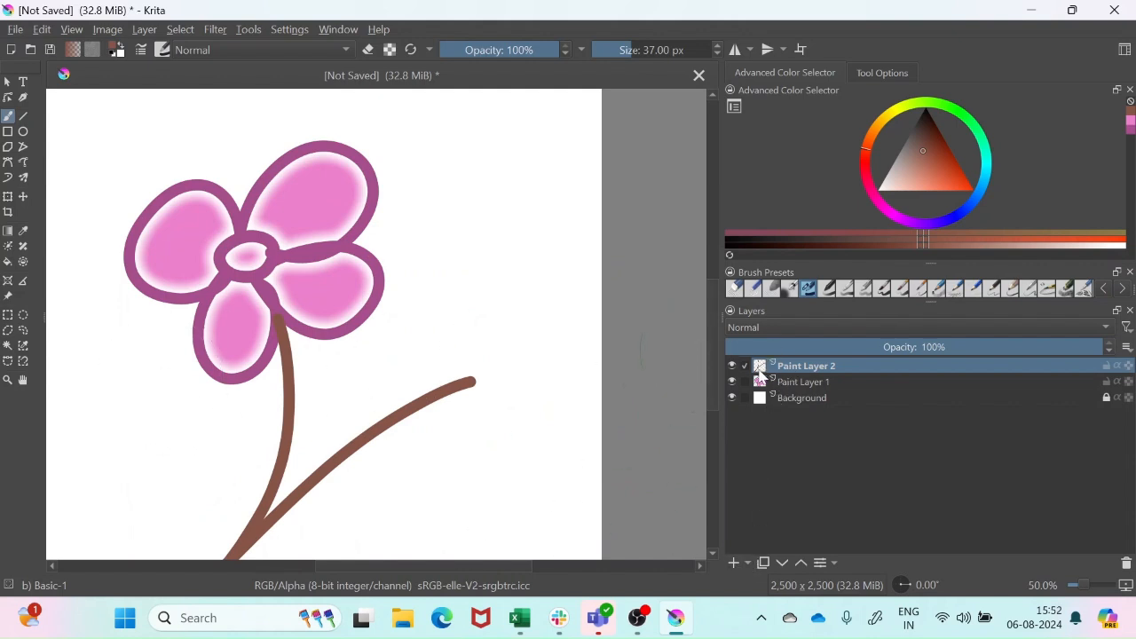
{"action": "mouse_move", "coordinate": [761, 375]}
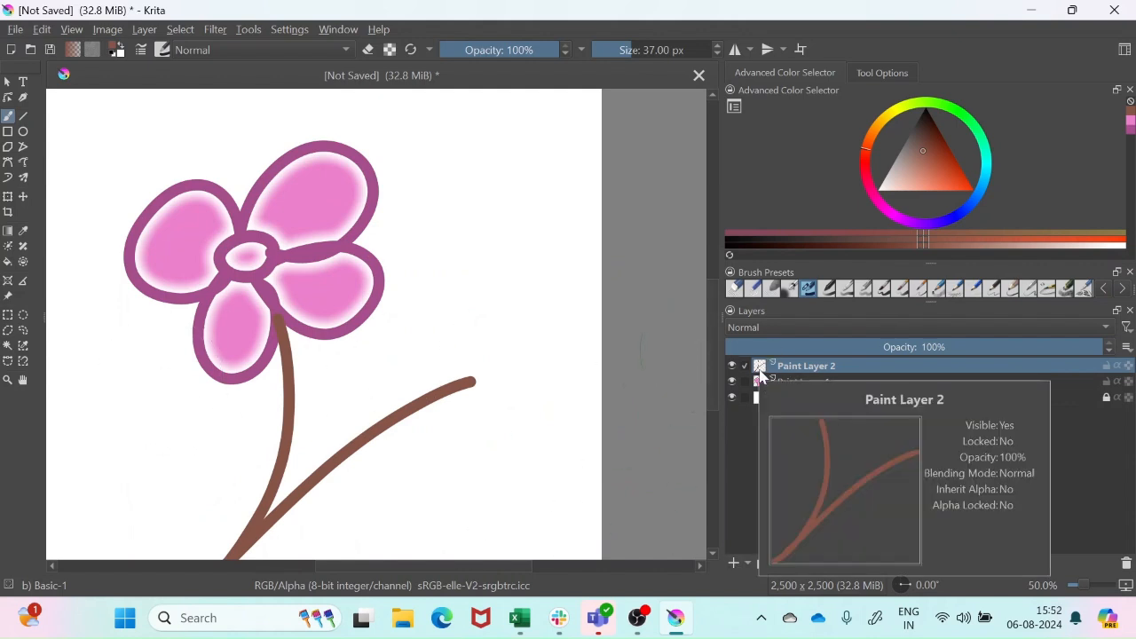
{"action": "left_click", "coordinate": [734, 561]}
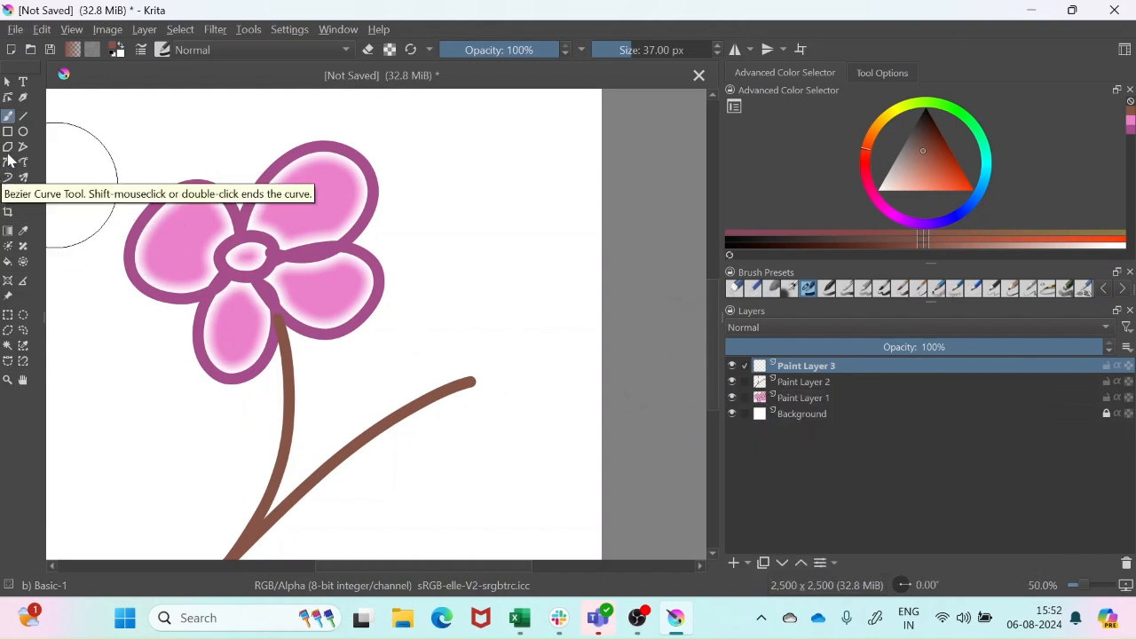
{"action": "left_click", "coordinate": [23, 233]}
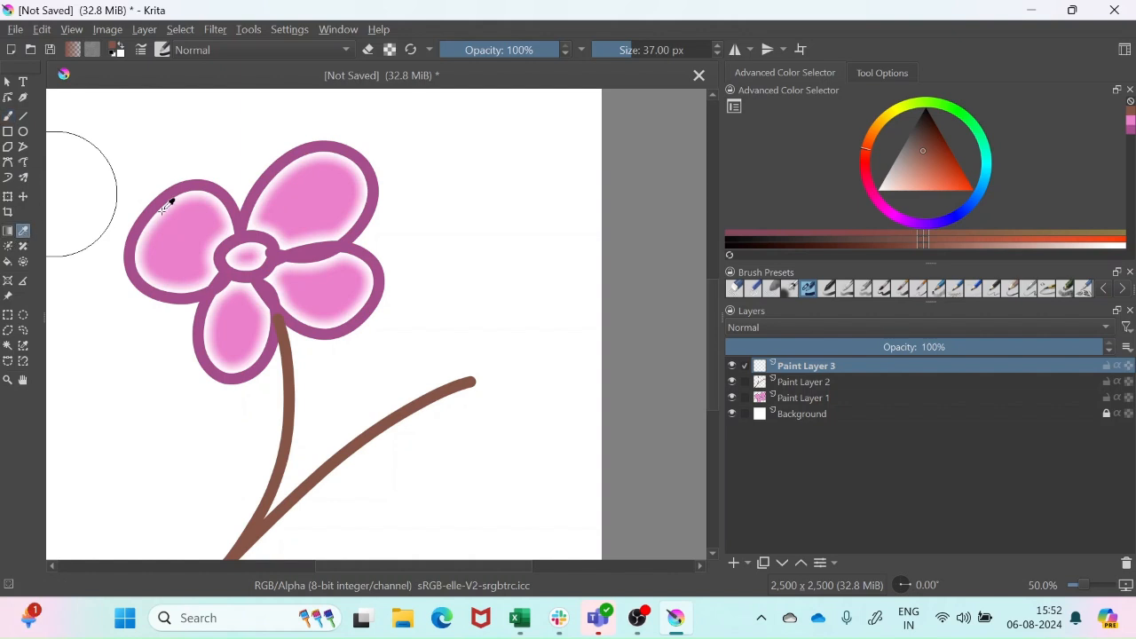
{"action": "left_click", "coordinate": [236, 193]}
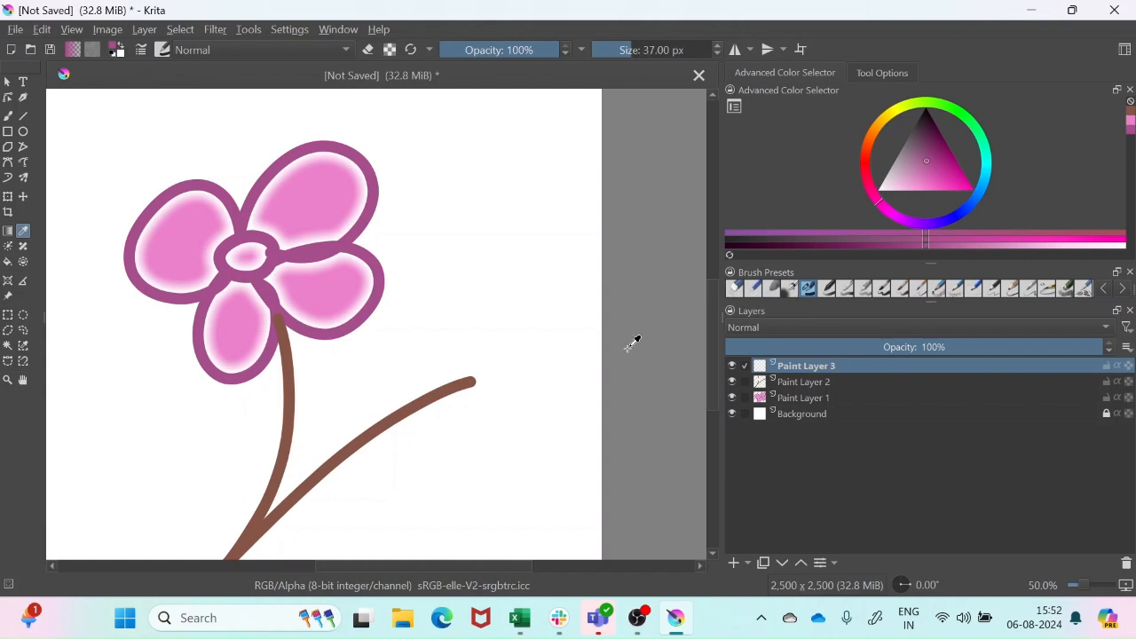
{"action": "left_click", "coordinate": [503, 347]}
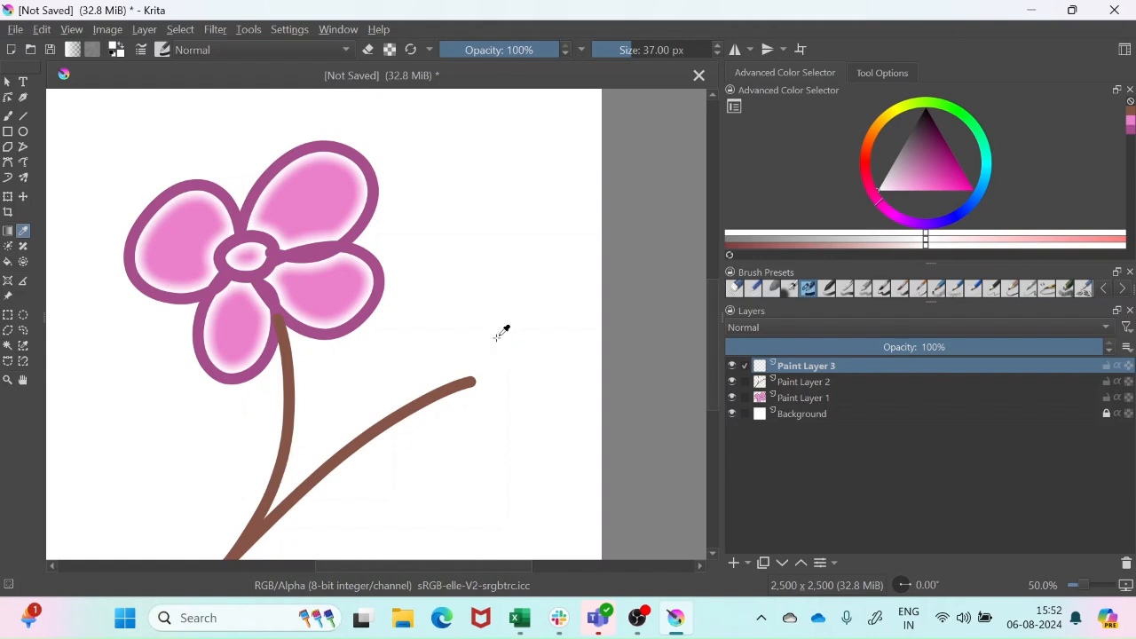
Step: Sample the magenta outline colour and paint a small three-petal flower outline at the tip of the right stem with the 37 px brush
{"action": "scroll", "coordinate": [502, 331], "scroll_direction": "up", "scroll_amount": 1}
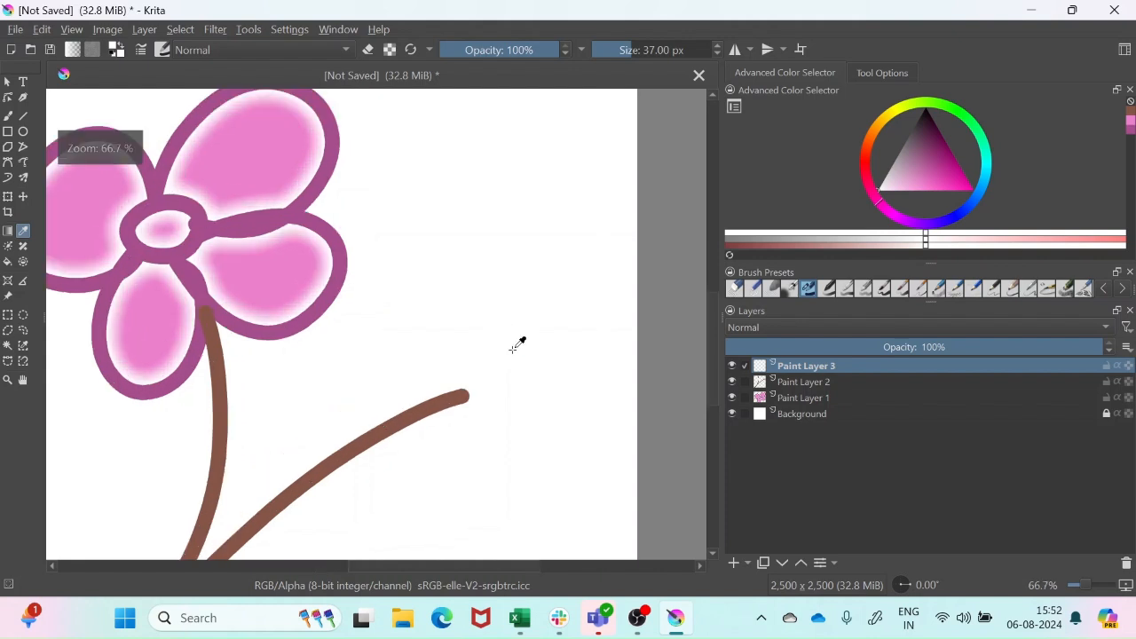
{"action": "left_click", "coordinate": [5, 118]}
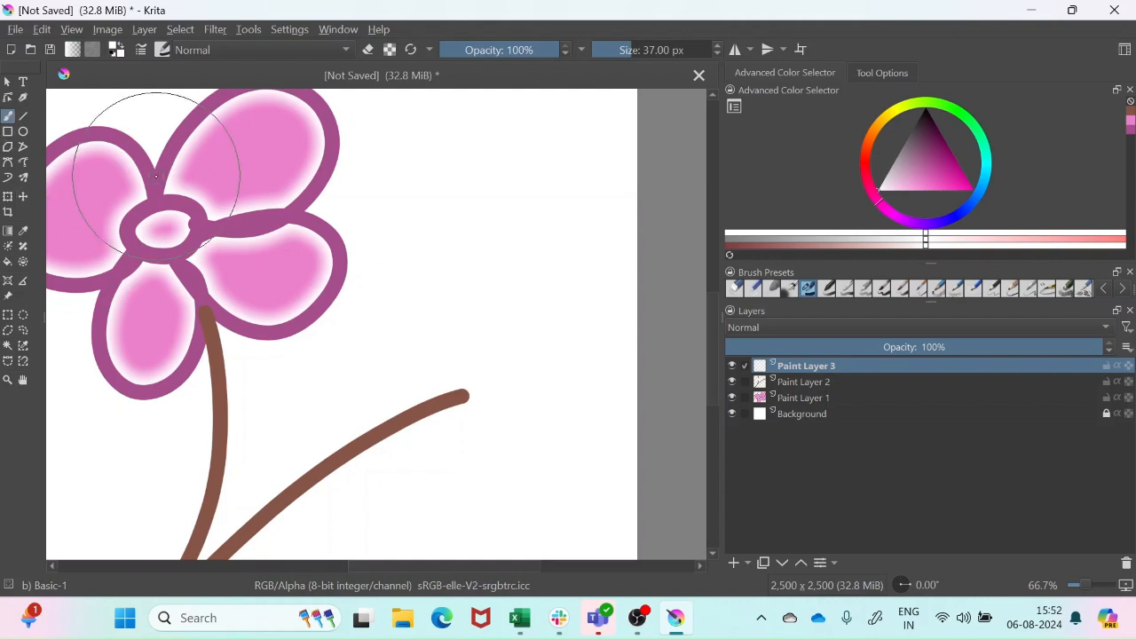
{"action": "key", "text": "p"}
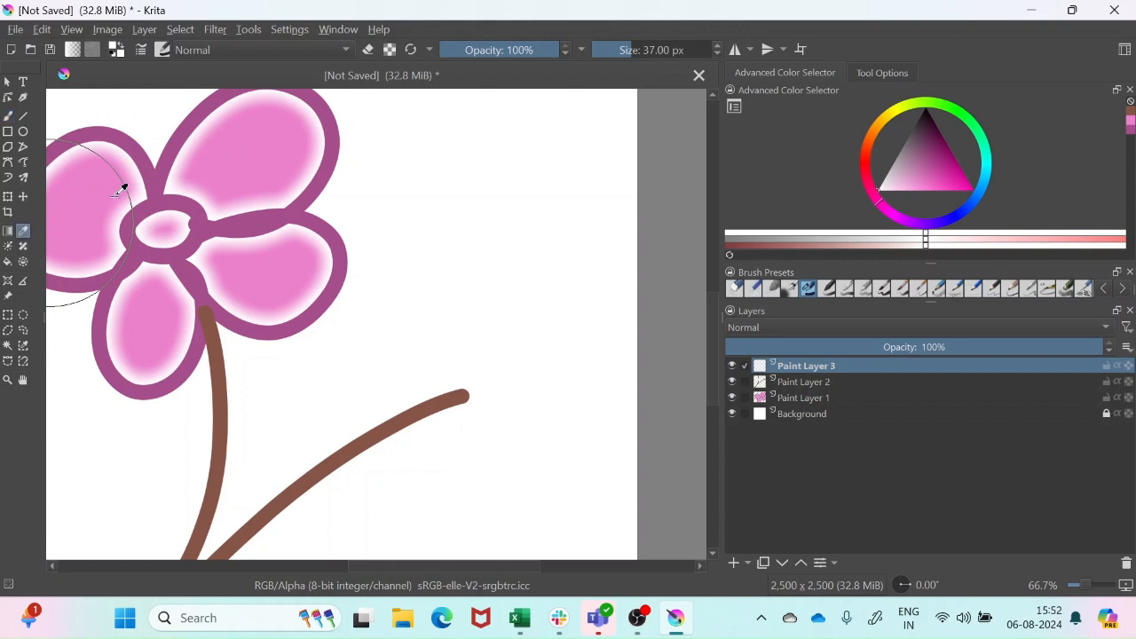
{"action": "left_click", "coordinate": [155, 182]}
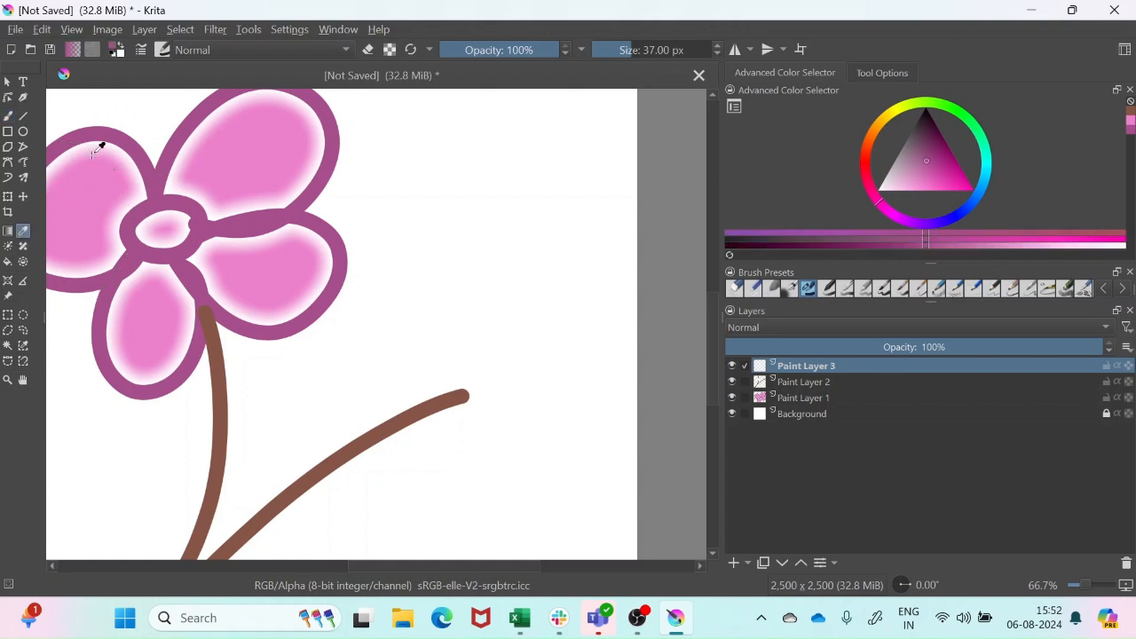
{"action": "left_click", "coordinate": [9, 115]}
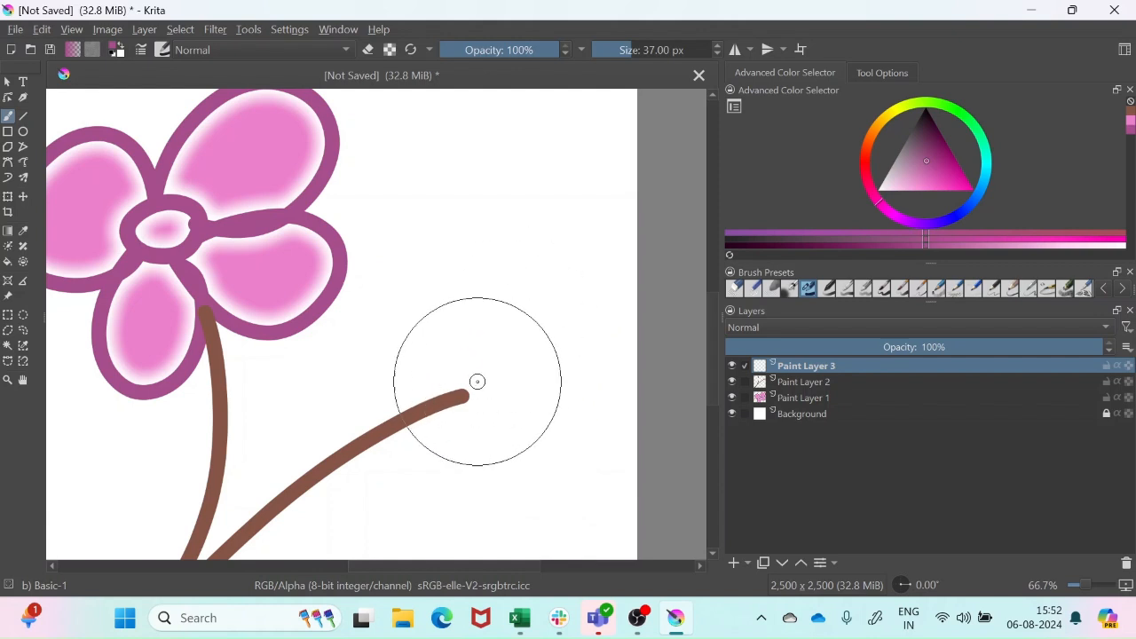
{"action": "mouse_move", "coordinate": [515, 354]}
{"action": "left_mouse_down"}
{"action": "mouse_move", "coordinate": [488, 360]}
{"action": "mouse_move", "coordinate": [507, 344]}
{"action": "mouse_move", "coordinate": [503, 301]}
{"action": "mouse_move", "coordinate": [538, 262]}
{"action": "mouse_move", "coordinate": [589, 253]}
{"action": "mouse_move", "coordinate": [617, 301]}
{"action": "mouse_move", "coordinate": [594, 356]}
{"action": "mouse_move", "coordinate": [547, 383]}
{"action": "mouse_move", "coordinate": [520, 376]}
{"action": "mouse_move", "coordinate": [510, 346]}
{"action": "mouse_move", "coordinate": [534, 355]}
{"action": "mouse_move", "coordinate": [515, 356]}
{"action": "mouse_move", "coordinate": [493, 325]}
{"action": "mouse_move", "coordinate": [519, 354]}
{"action": "mouse_move", "coordinate": [494, 333]}
{"action": "mouse_move", "coordinate": [458, 326]}
{"action": "mouse_move", "coordinate": [429, 352]}
{"action": "mouse_move", "coordinate": [434, 394]}
{"action": "mouse_move", "coordinate": [462, 420]}
{"action": "mouse_move", "coordinate": [512, 393]}
{"action": "left_mouse_up"}
{"action": "mouse_move", "coordinate": [520, 342]}
{"action": "left_mouse_down"}
{"action": "mouse_move", "coordinate": [518, 410]}
{"action": "mouse_move", "coordinate": [531, 435]}
{"action": "mouse_move", "coordinate": [559, 440]}
{"action": "mouse_move", "coordinate": [582, 419]}
{"action": "mouse_move", "coordinate": [587, 391]}
{"action": "mouse_move", "coordinate": [577, 375]}
{"action": "mouse_move", "coordinate": [538, 368]}
{"action": "left_mouse_up"}
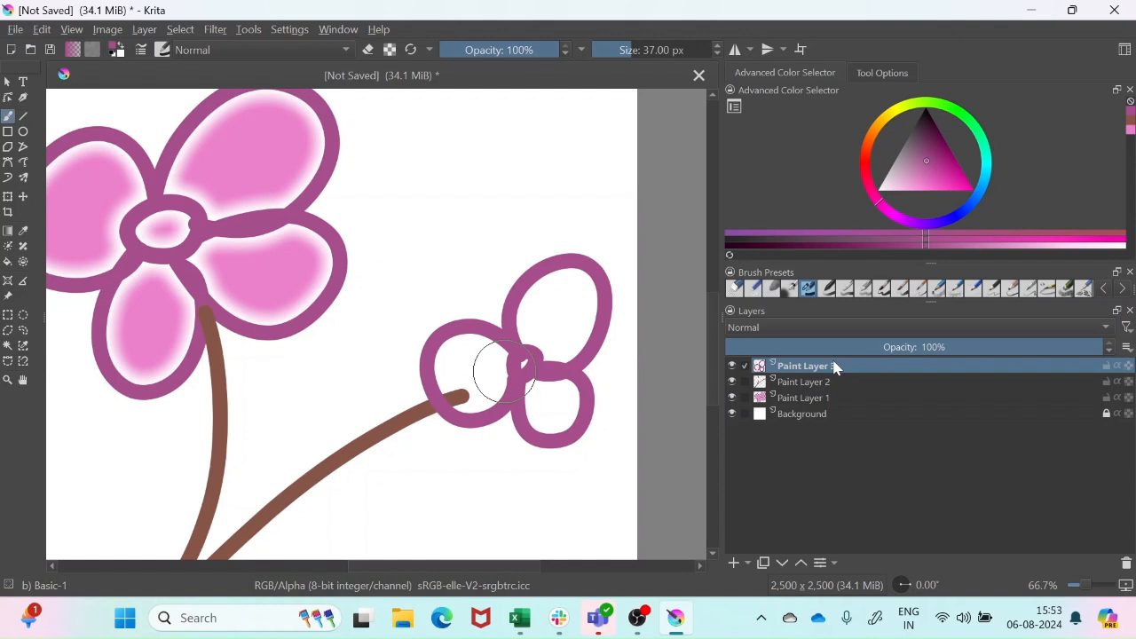
Step: Erase the stem end showing inside the small flower's left petal on Paint Layer 2, using the Eraser Soft preset at 60 px
{"action": "left_click", "coordinate": [818, 383]}
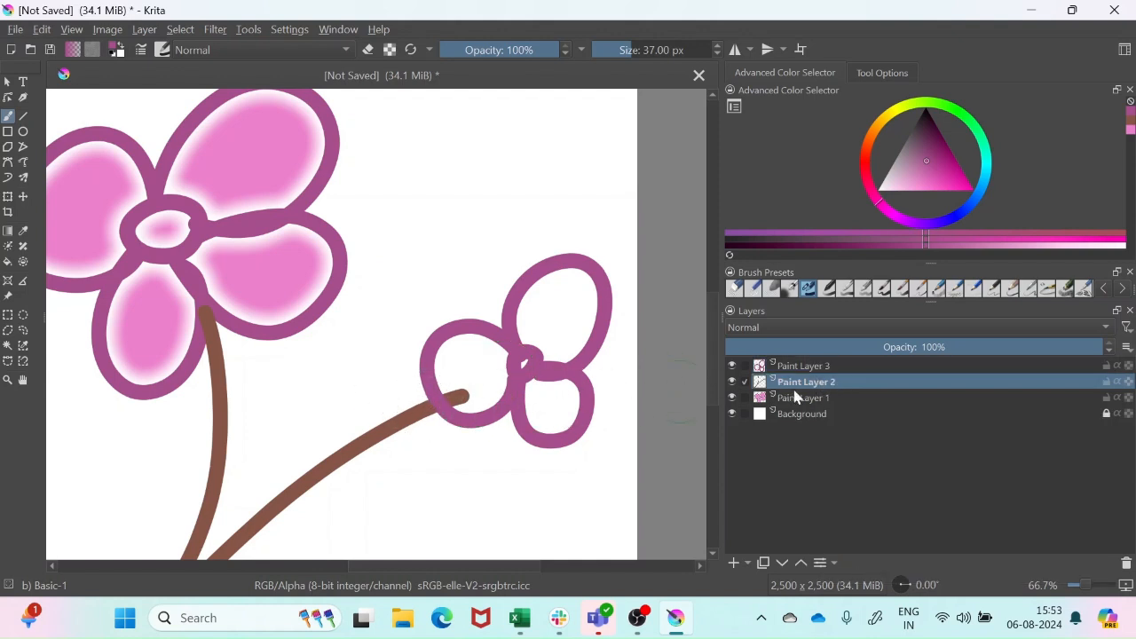
{"action": "mouse_move", "coordinate": [793, 392]}
{"action": "left_click", "coordinate": [736, 289]}
{"action": "left_click", "coordinate": [754, 289]}
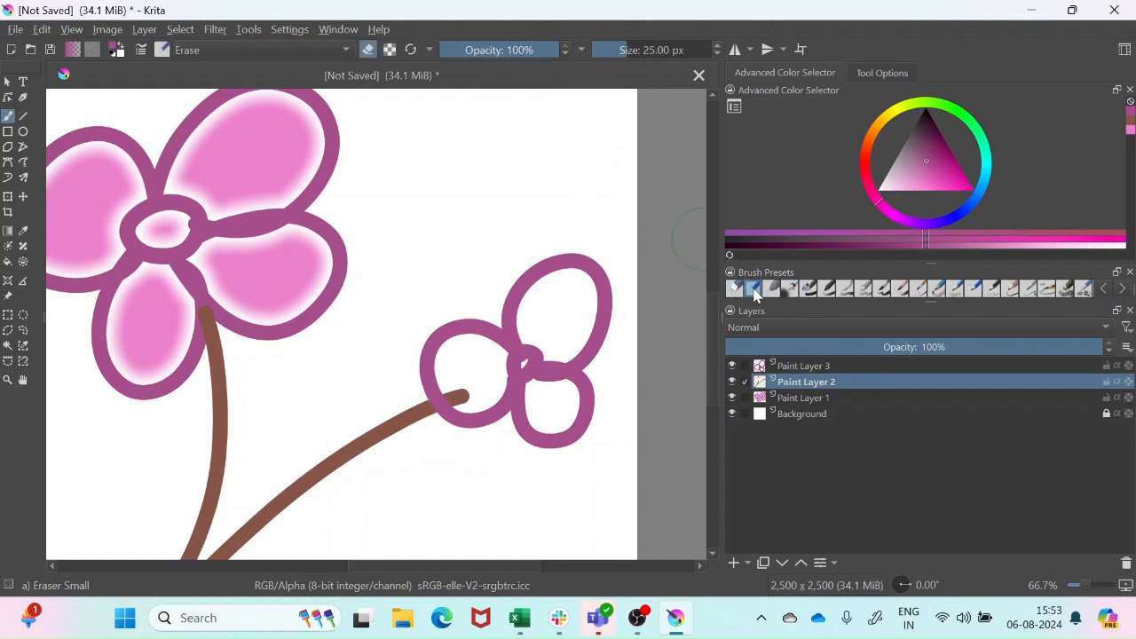
{"action": "left_click_drag", "start_coordinate": [929, 303], "coordinate": [921, 392]}
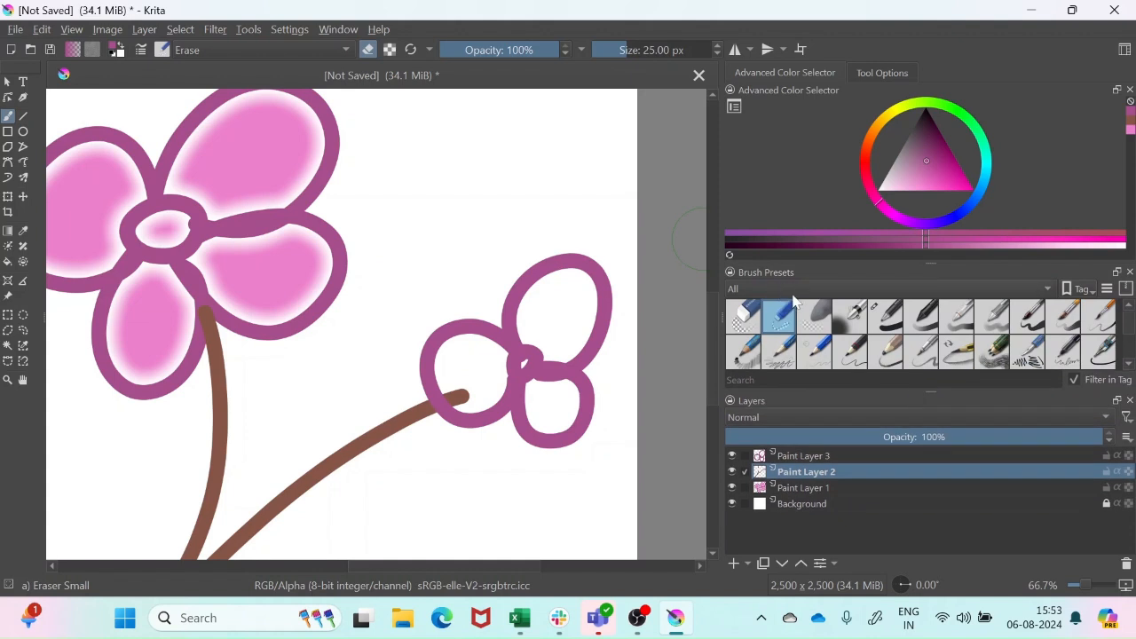
{"action": "left_click", "coordinate": [820, 317]}
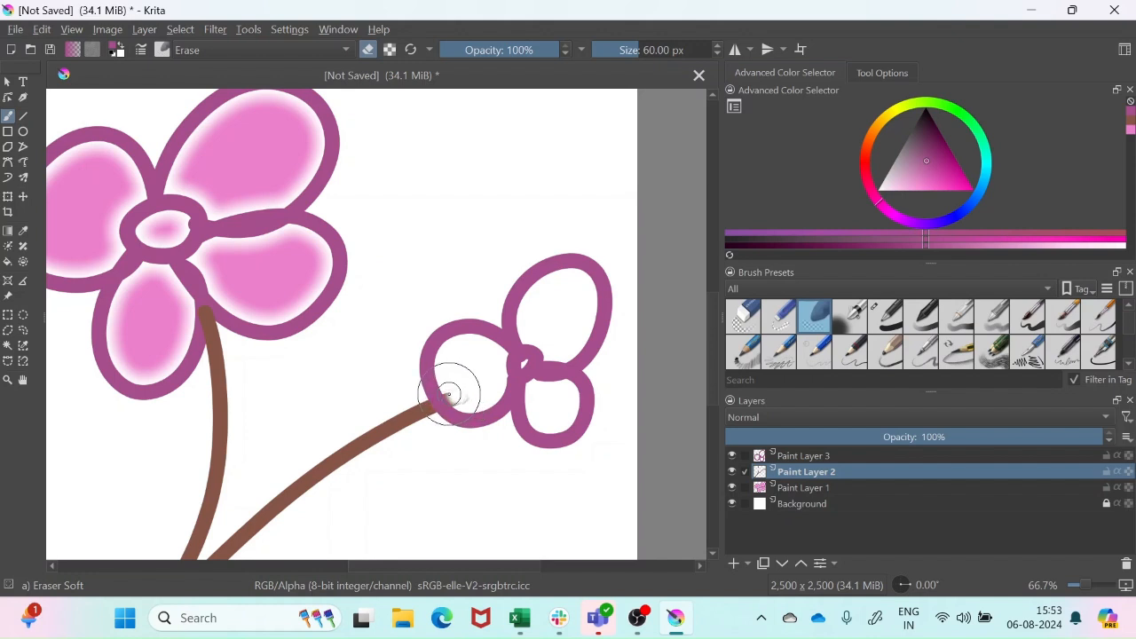
{"action": "mouse_move", "coordinate": [466, 398]}
{"action": "left_mouse_down"}
{"action": "mouse_move", "coordinate": [446, 391]}
{"action": "mouse_move", "coordinate": [470, 398]}
{"action": "left_mouse_up"}
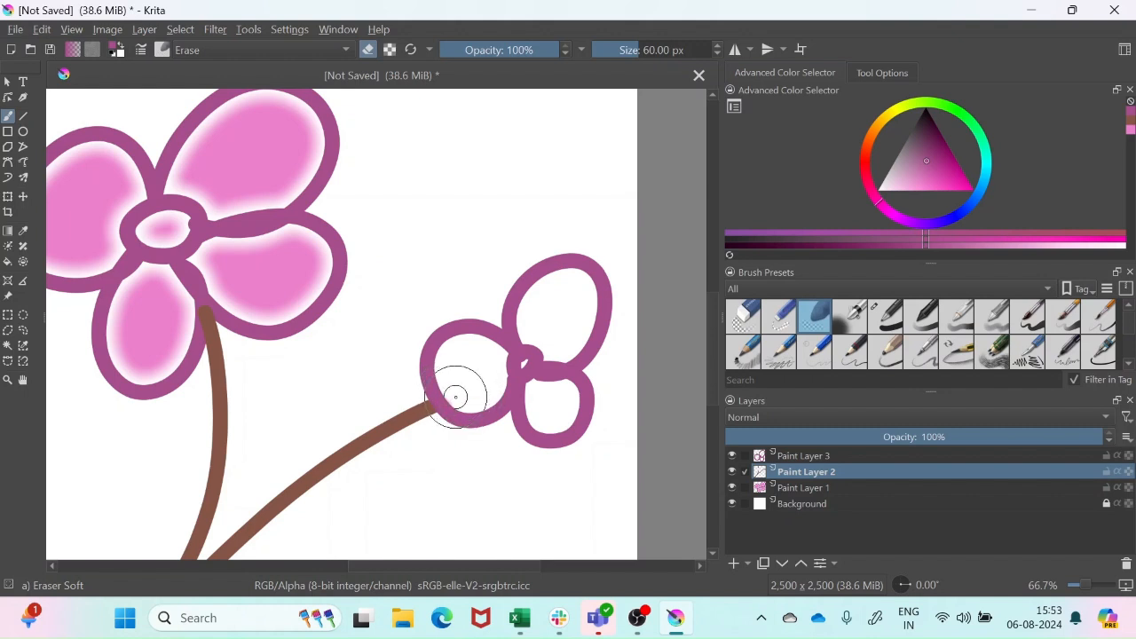
Step: Make Paint Layer 3 active, sample the light pink from the large flower's petal and switch back to the Basic-1 brush preset
{"action": "left_click", "coordinate": [803, 456]}
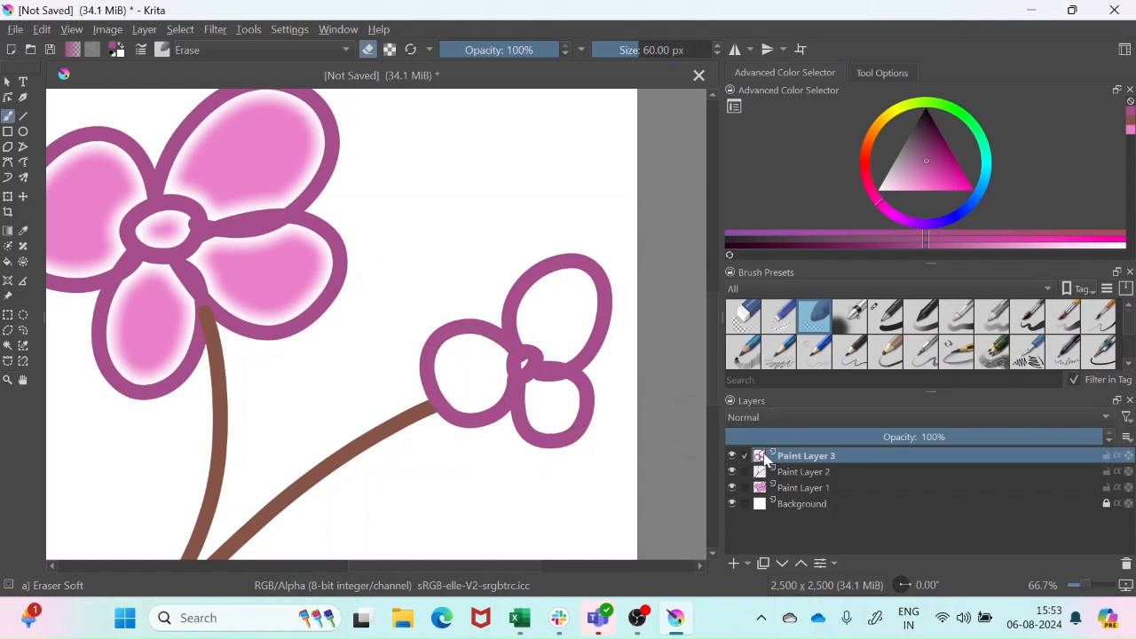
{"action": "mouse_move", "coordinate": [760, 457]}
{"action": "left_click", "coordinate": [23, 230]}
{"action": "left_click", "coordinate": [249, 166]}
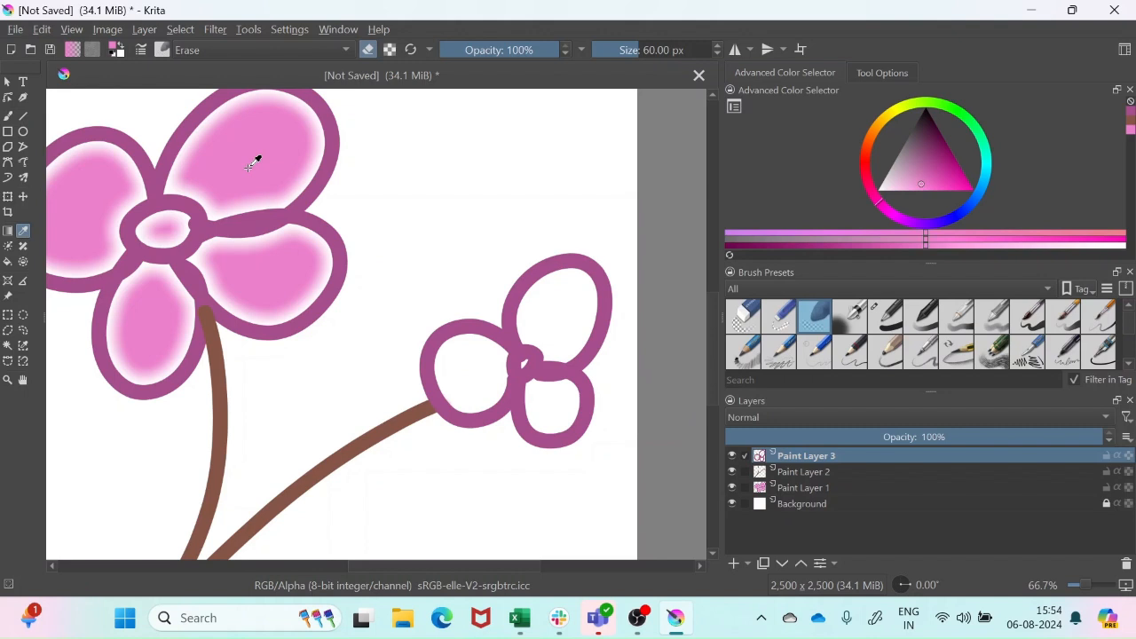
{"action": "left_click", "coordinate": [894, 325]}
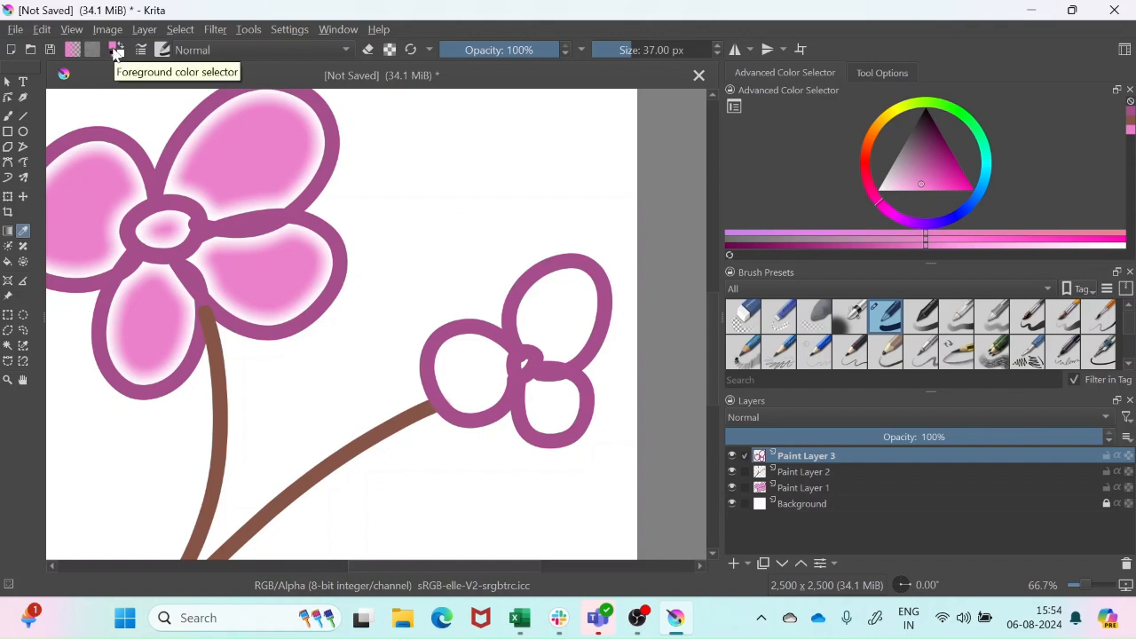
Step: Fill the small flower's three petals with the sampled light pink
{"action": "left_click", "coordinate": [9, 261]}
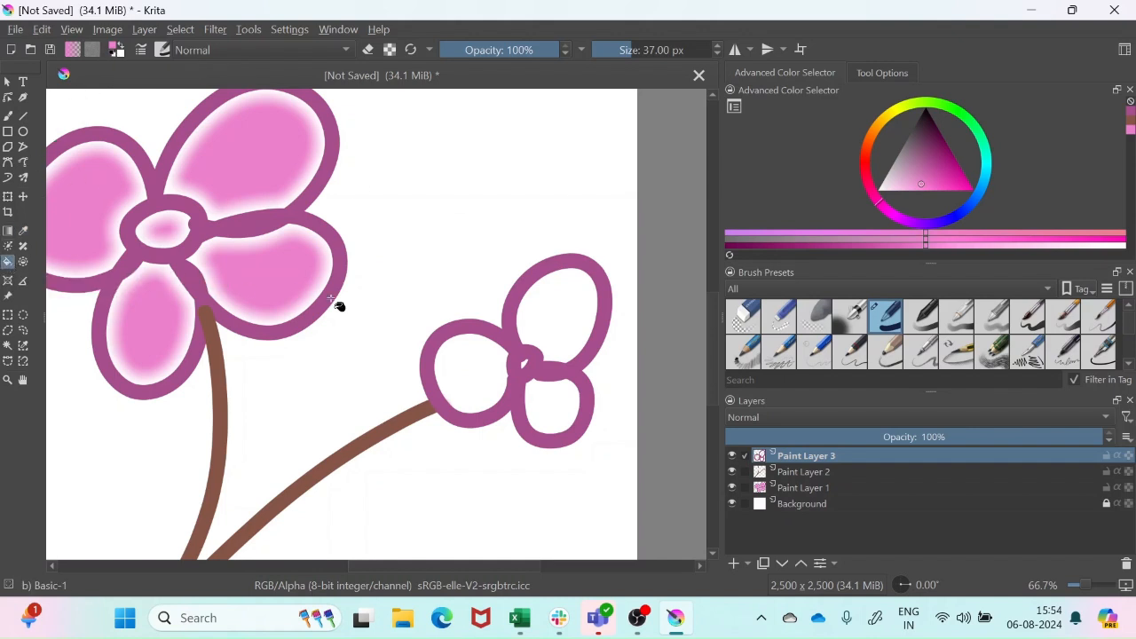
{"action": "left_click", "coordinate": [547, 319]}
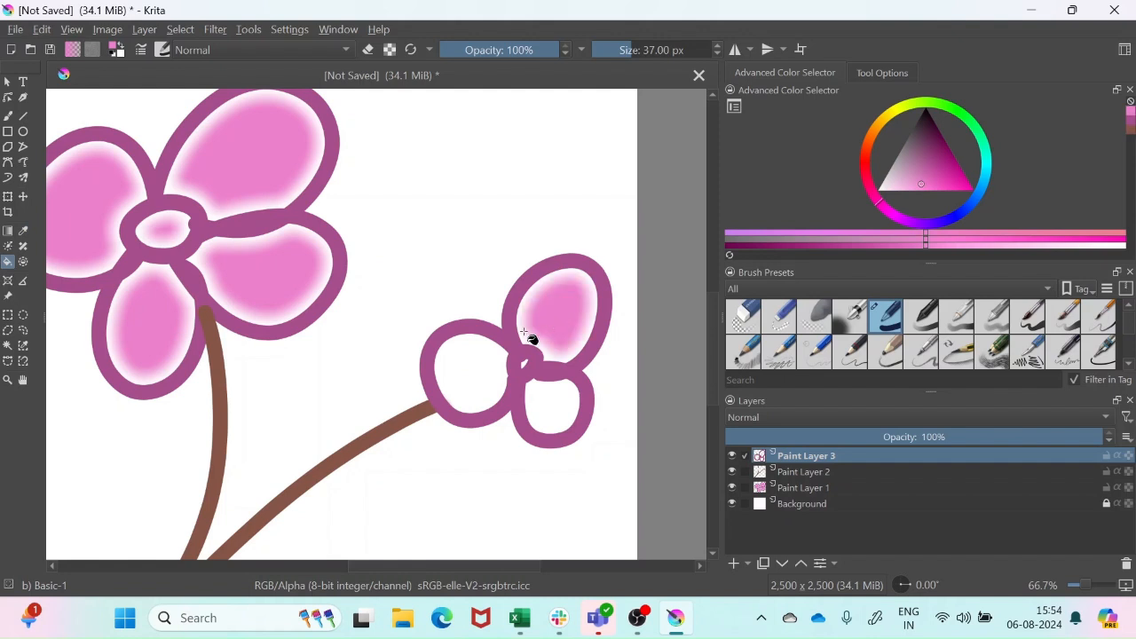
{"action": "left_click", "coordinate": [475, 375]}
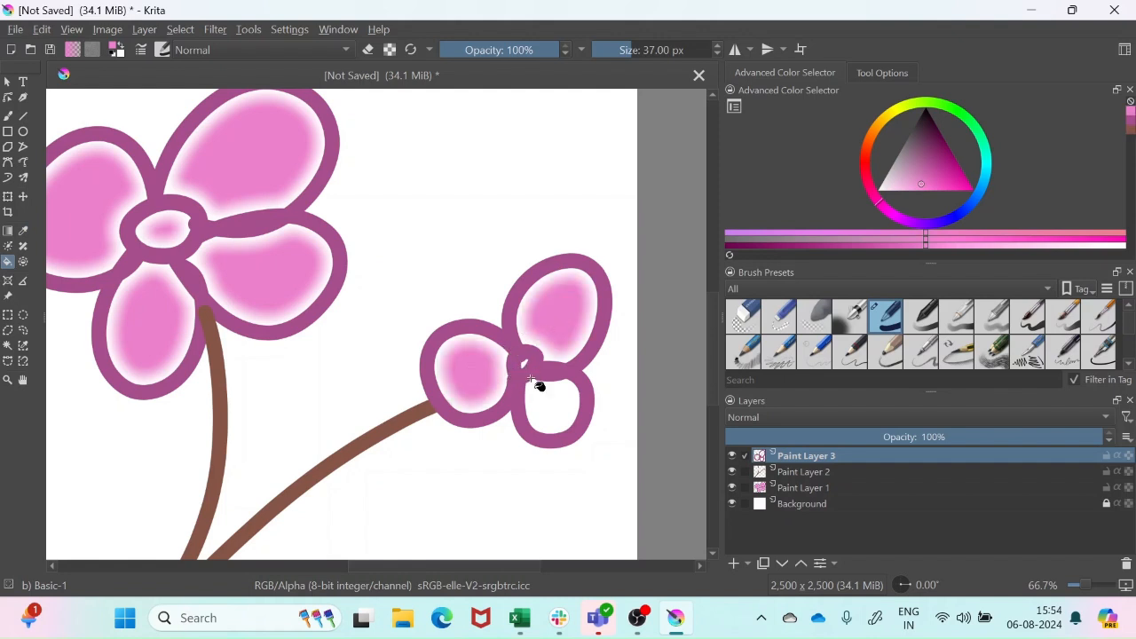
{"action": "left_click", "coordinate": [563, 413]}
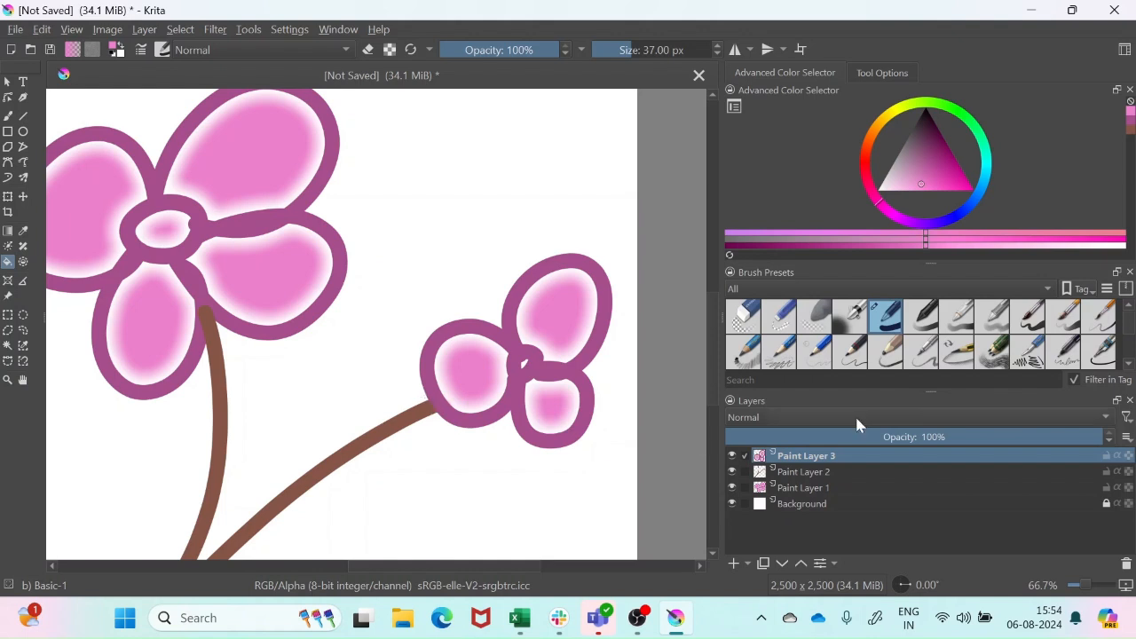
Step: Select Paint Layers 1, 2 and 3 together and combine them into one group with Quick Group
{"action": "scroll", "coordinate": [502, 466], "scroll_direction": "down", "scroll_amount": 2}
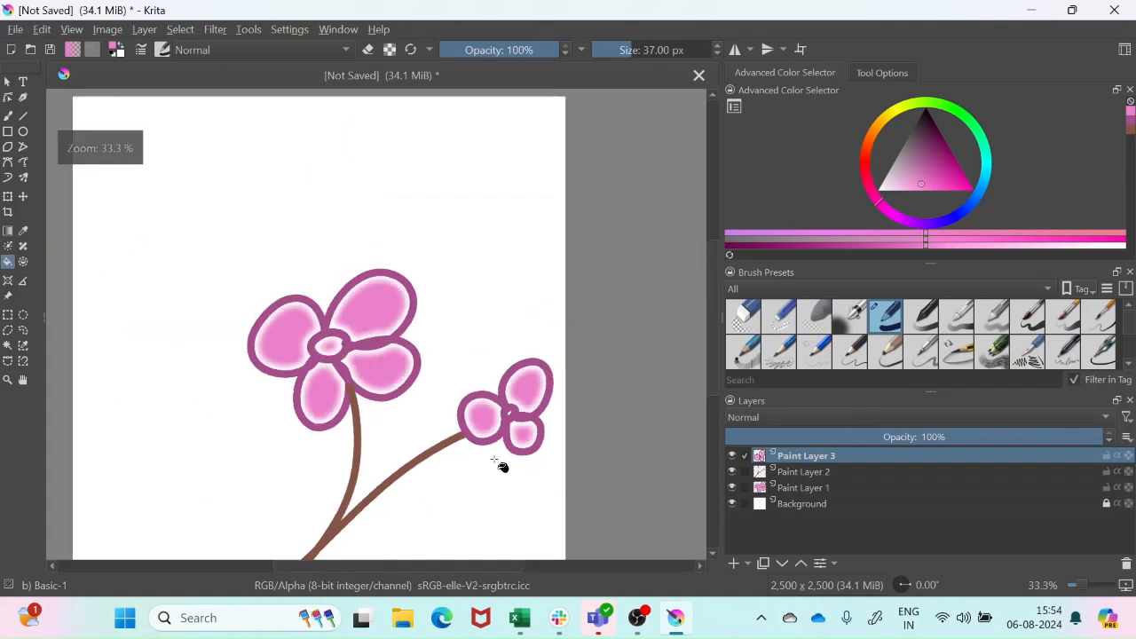
{"action": "left_click", "coordinate": [802, 470], "text": "ctrl"}
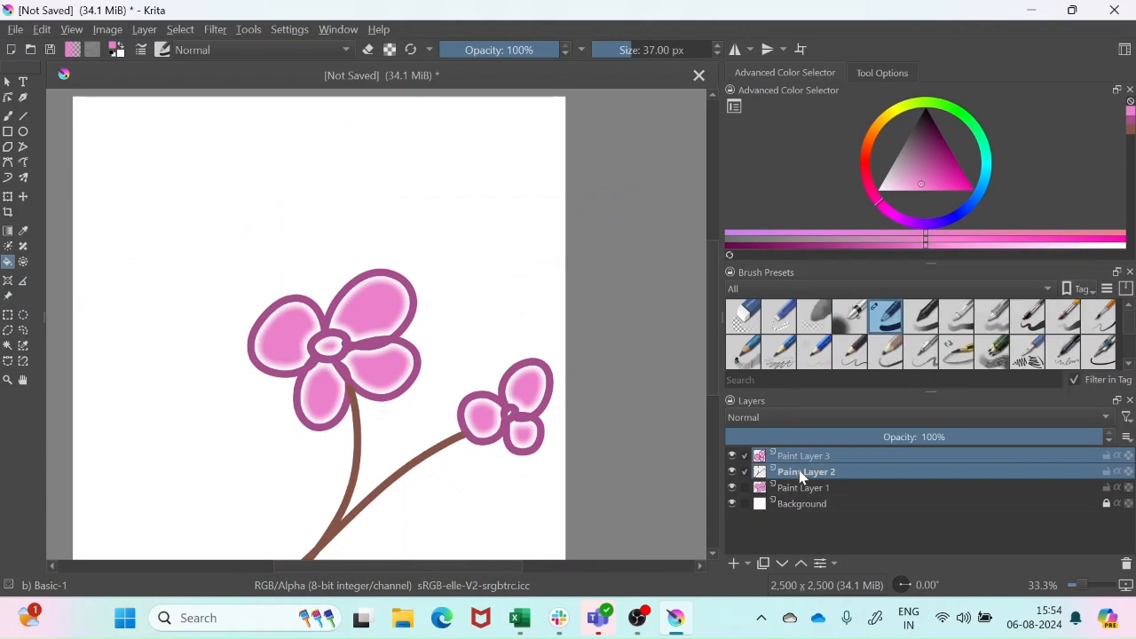
{"action": "left_click", "coordinate": [801, 491], "text": "ctrl"}
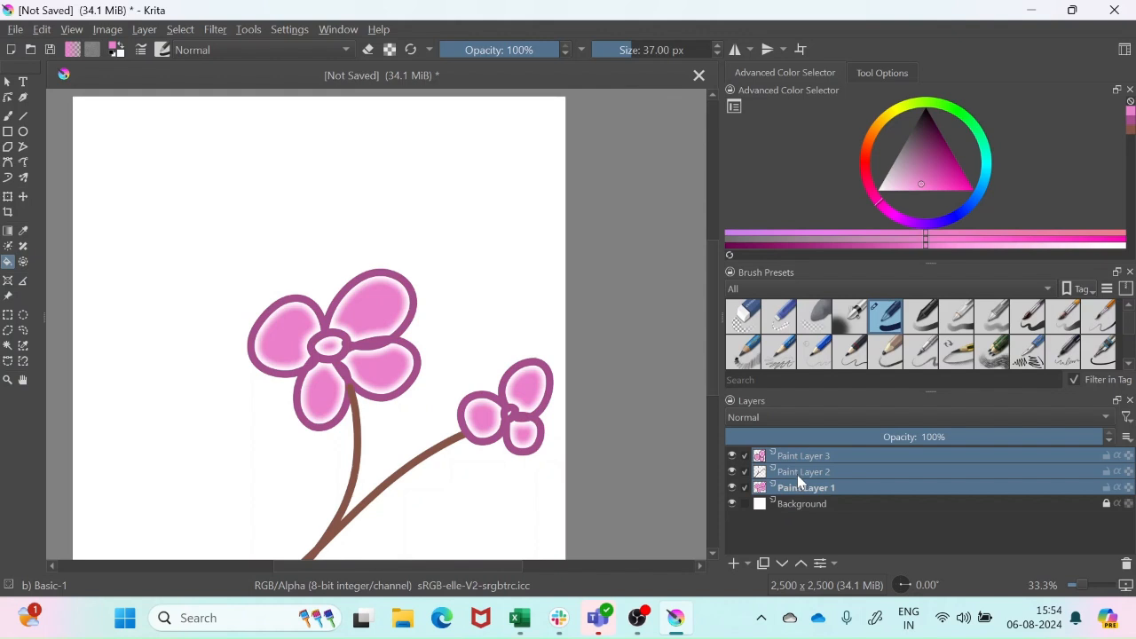
{"action": "right_click", "coordinate": [801, 473]}
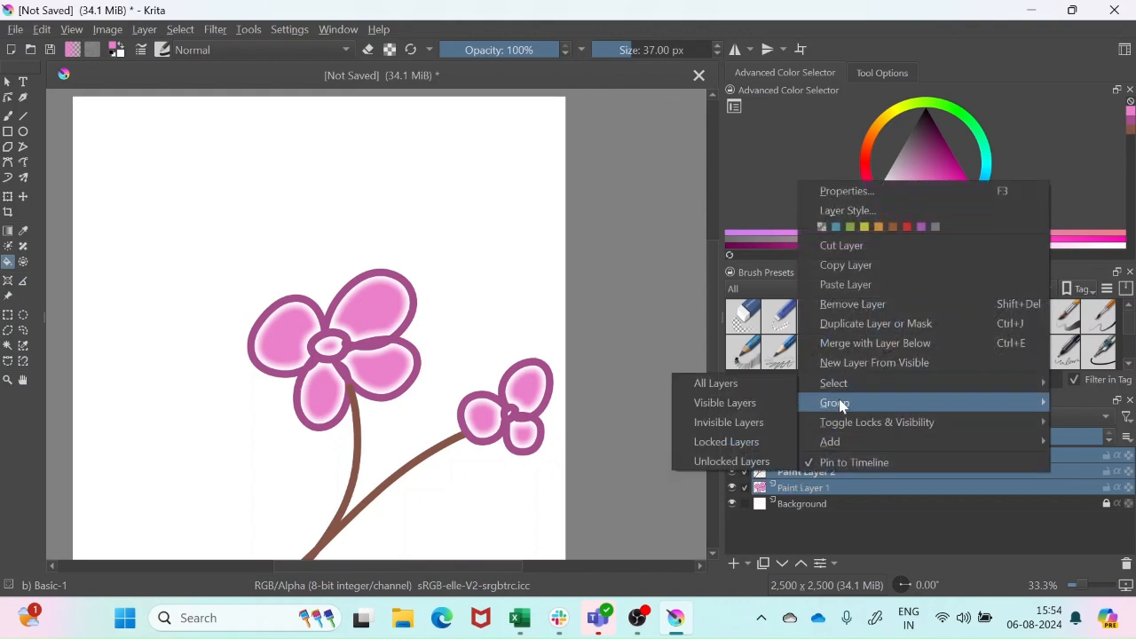
{"action": "mouse_move", "coordinate": [834, 403]}
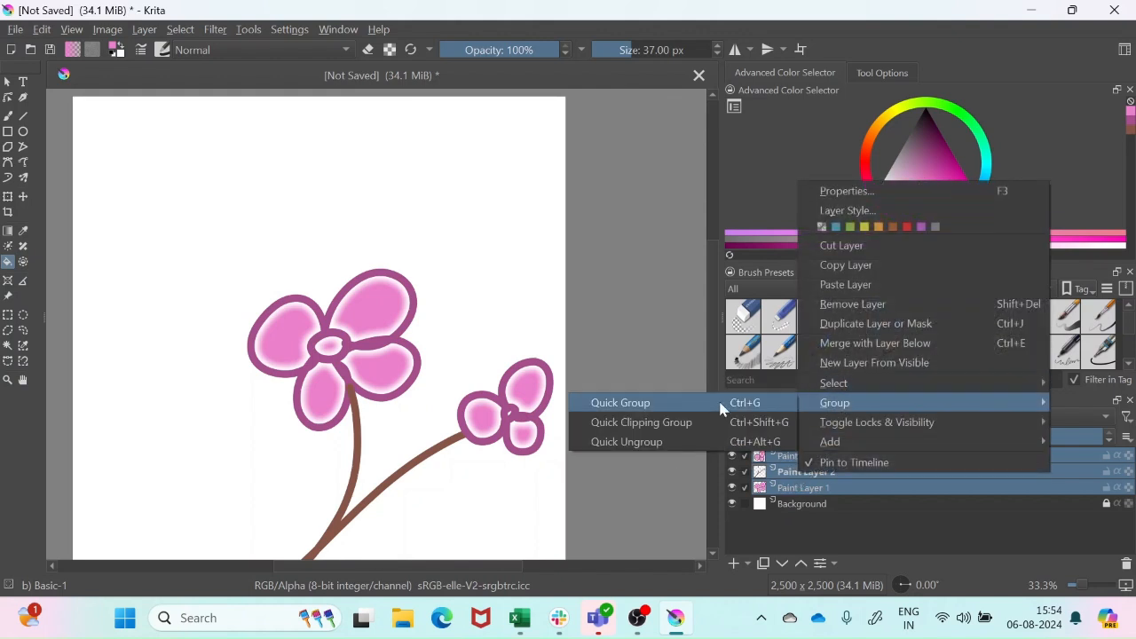
{"action": "left_click", "coordinate": [743, 406]}
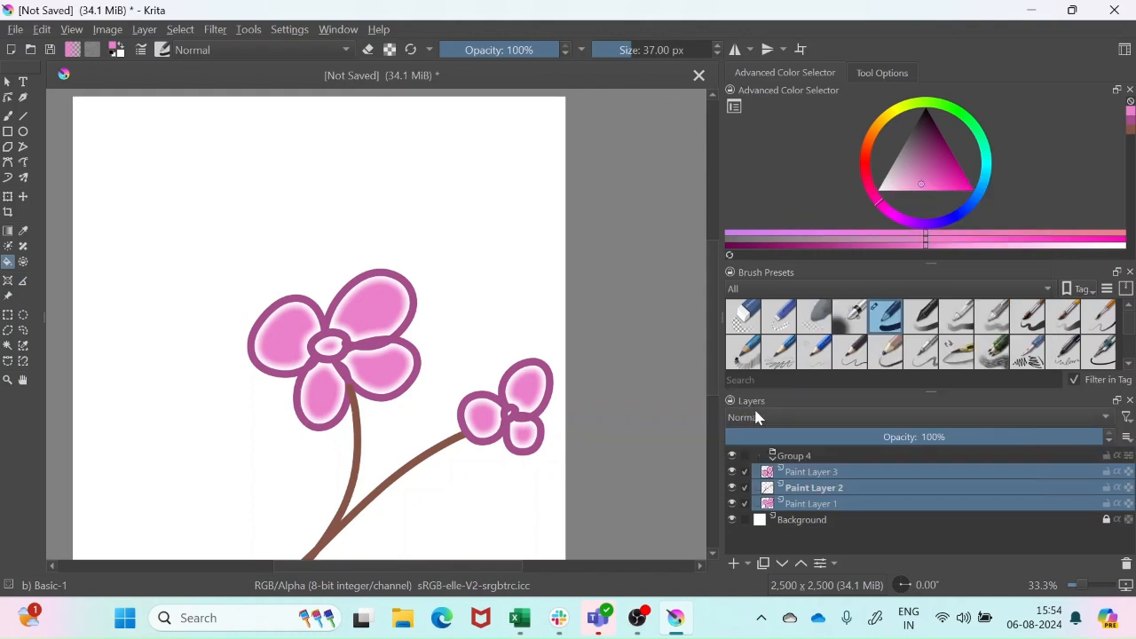
Step: Duplicate the group that holds the flower and stem layers
{"action": "left_click", "coordinate": [785, 461]}
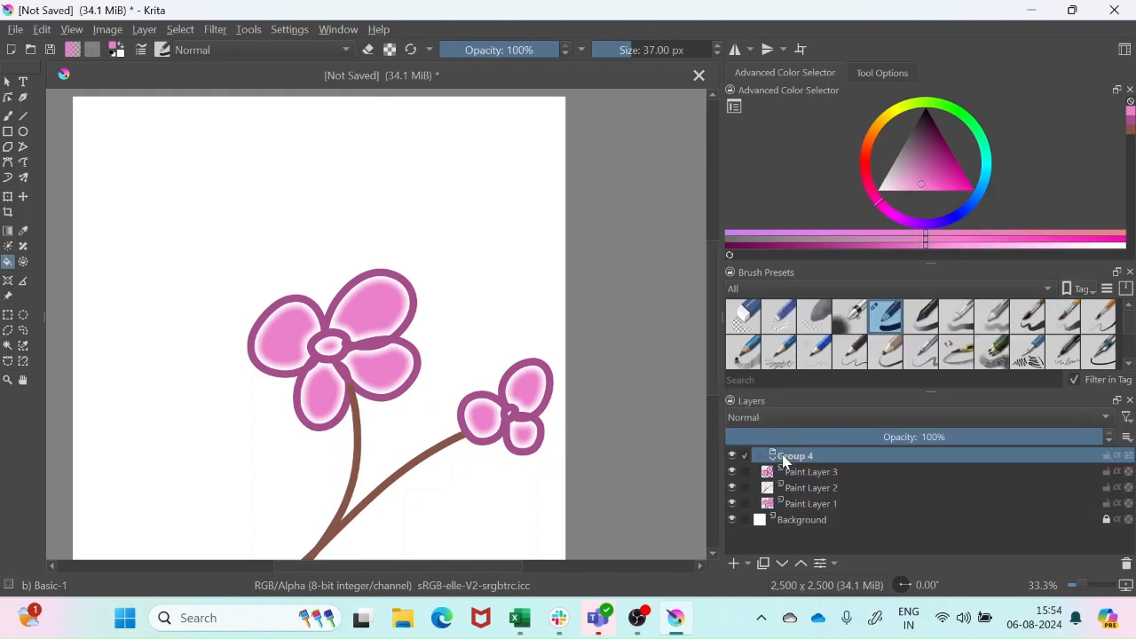
{"action": "right_click", "coordinate": [785, 460]}
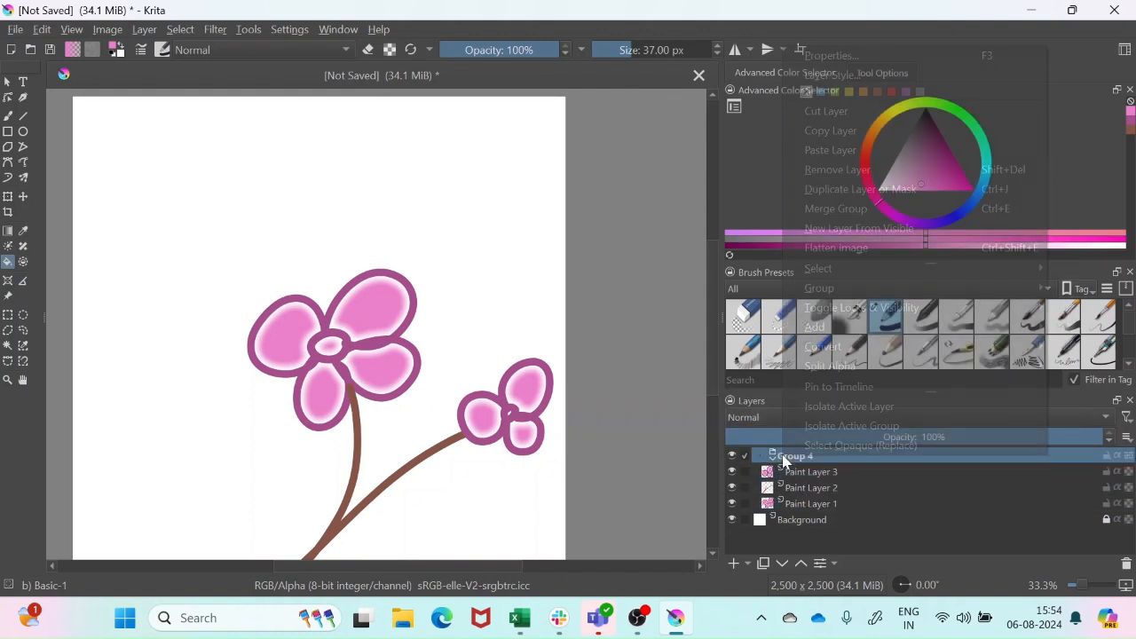
{"action": "left_click", "coordinate": [834, 189]}
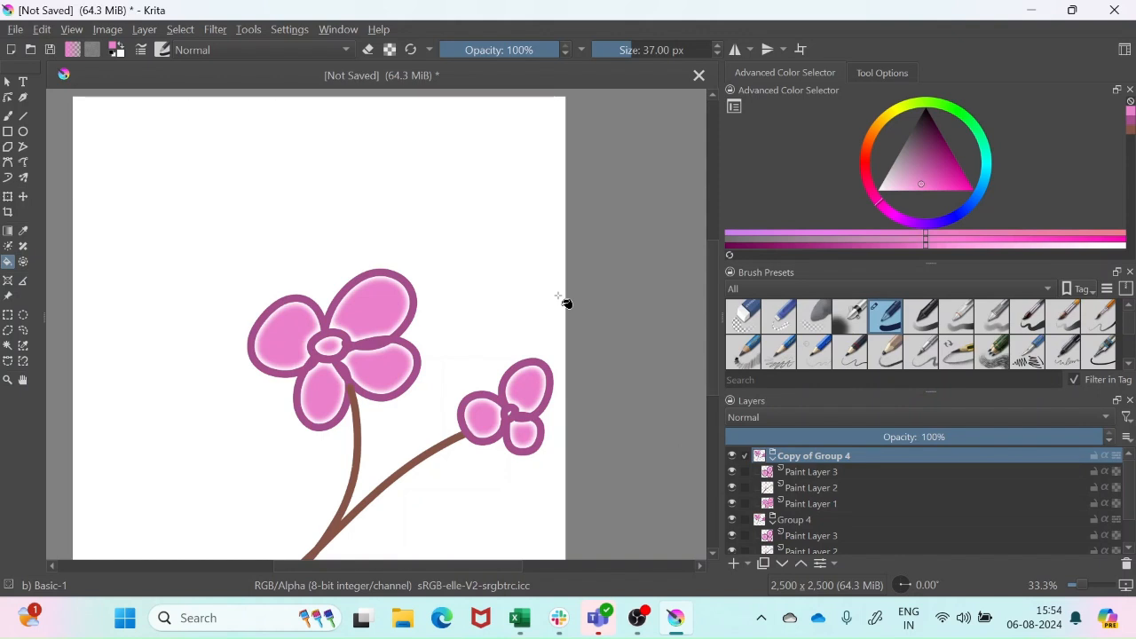
Step: Scale the duplicated flower group down and move it to the upper-left area of the canvas
{"action": "key", "text": "ctrl+t"}
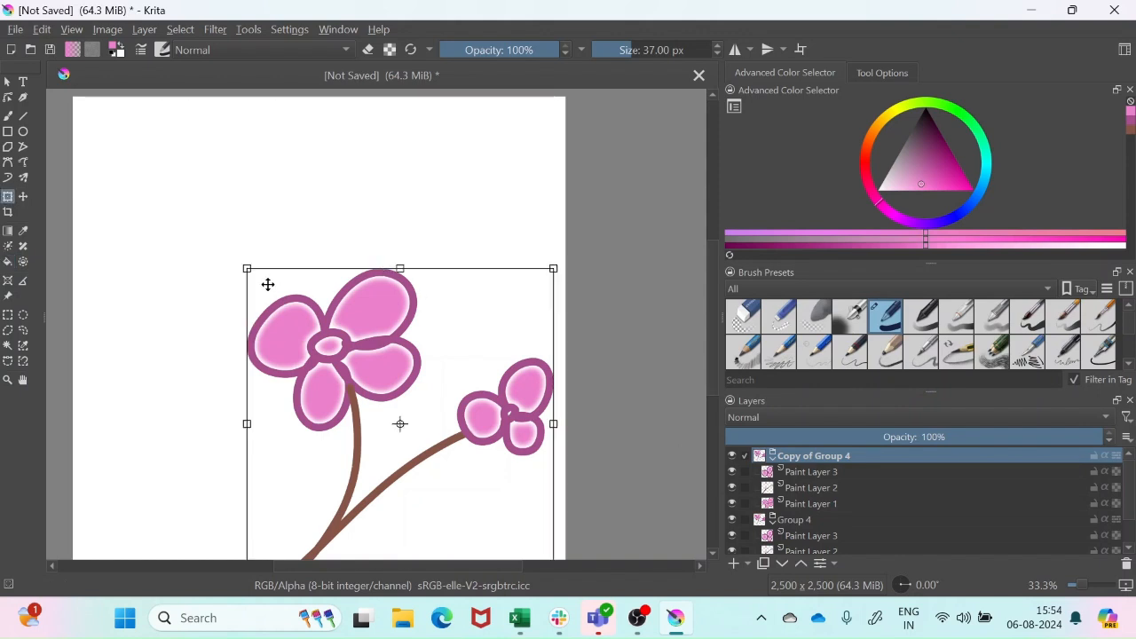
{"action": "mouse_move", "coordinate": [269, 285]}
{"action": "left_mouse_down"}
{"action": "mouse_move", "coordinate": [186, 195]}
{"action": "mouse_move", "coordinate": [255, 300]}
{"action": "left_mouse_up"}
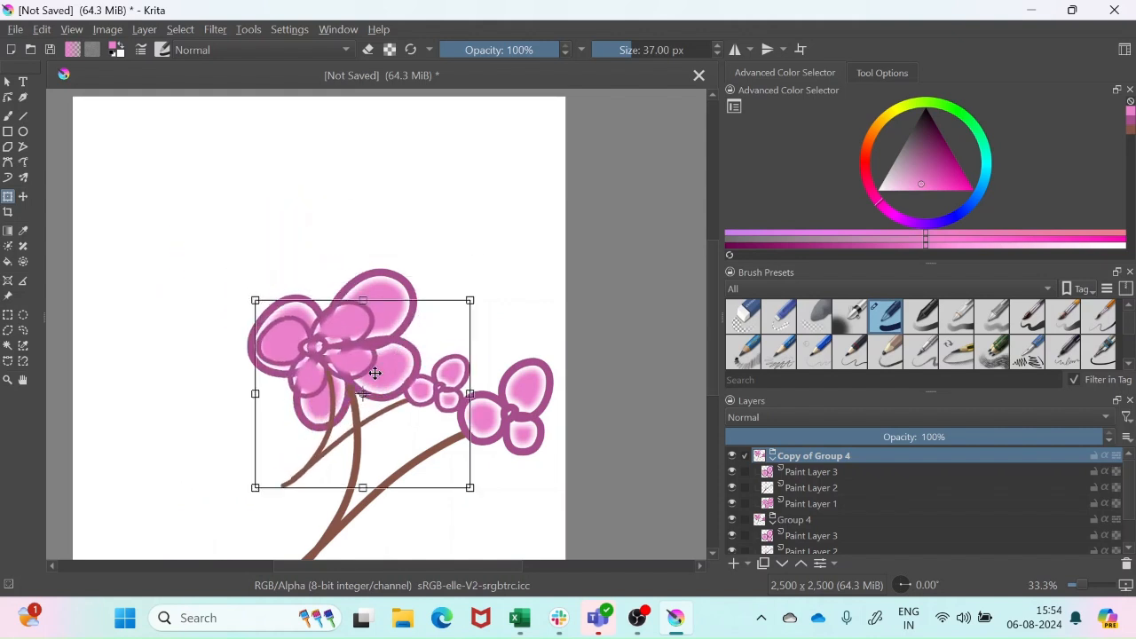
{"action": "left_click_drag", "start_coordinate": [444, 349], "coordinate": [303, 172]}
Step: Scale the original flower group, Group 4, down and place it in the lower-right area of the canvas
{"action": "left_click", "coordinate": [805, 520]}
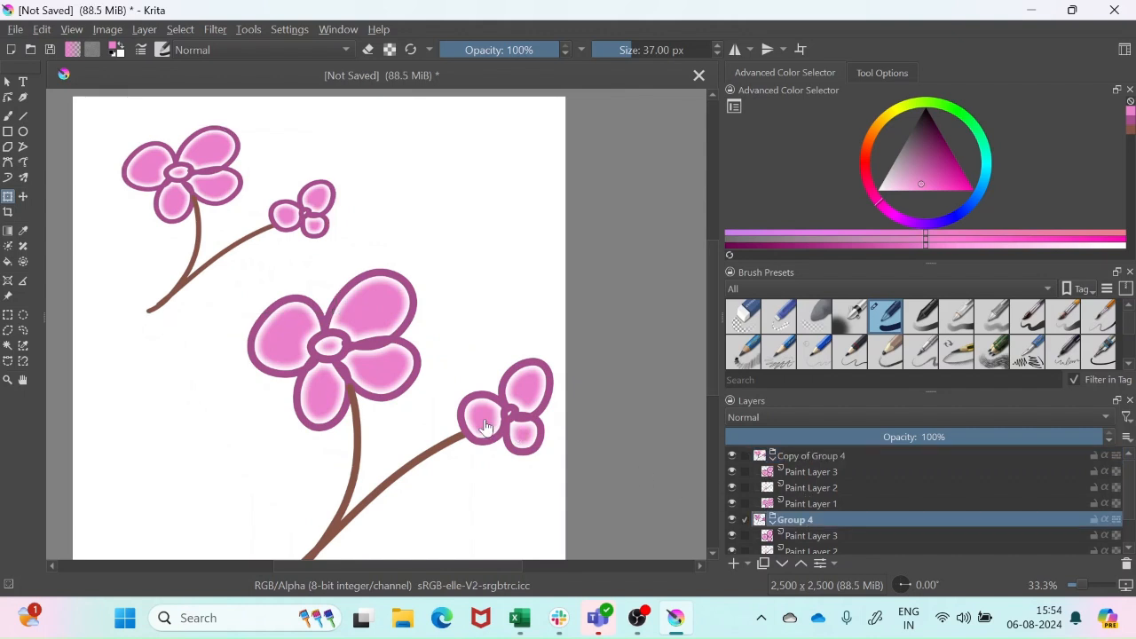
{"action": "left_click", "coordinate": [357, 370]}
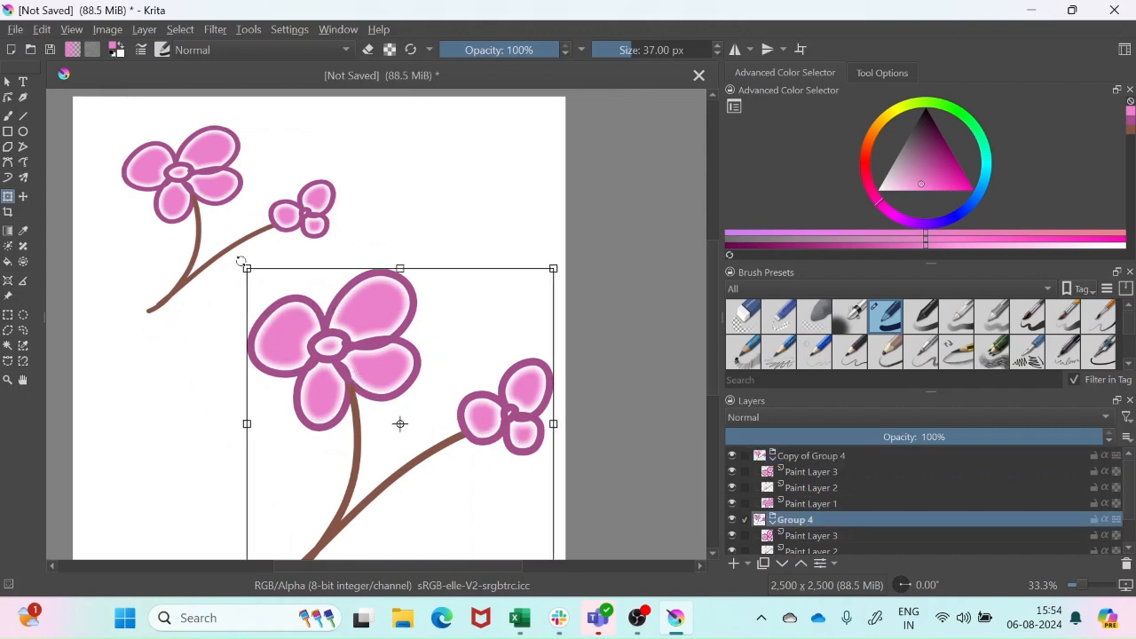
{"action": "left_click_drag", "start_coordinate": [246, 266], "coordinate": [319, 382]}
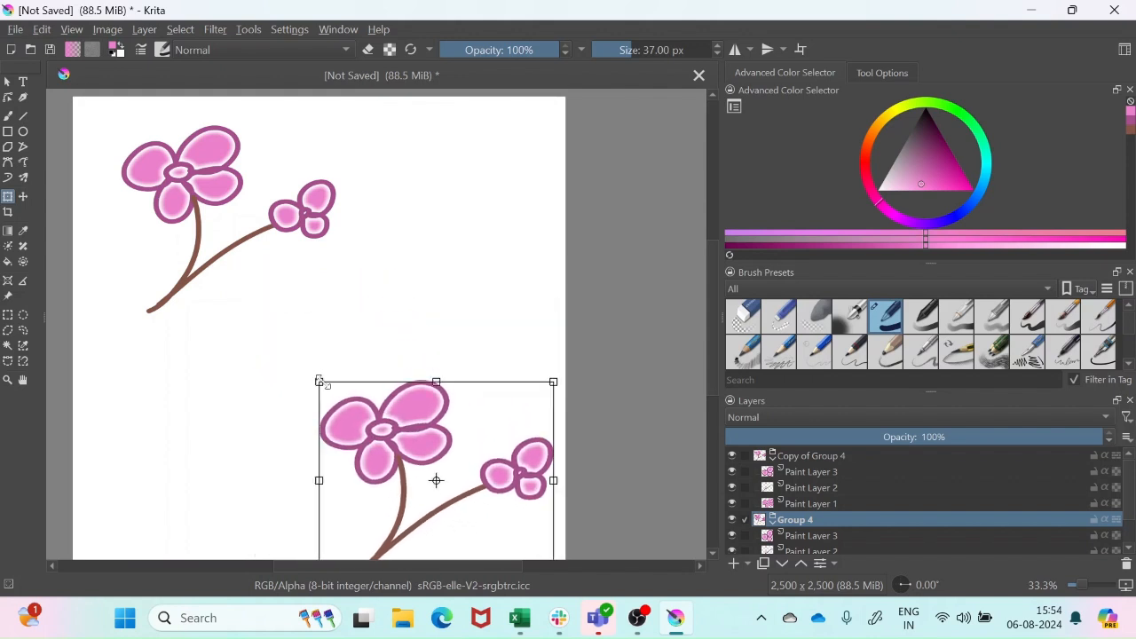
{"action": "left_click_drag", "start_coordinate": [392, 416], "coordinate": [374, 384]}
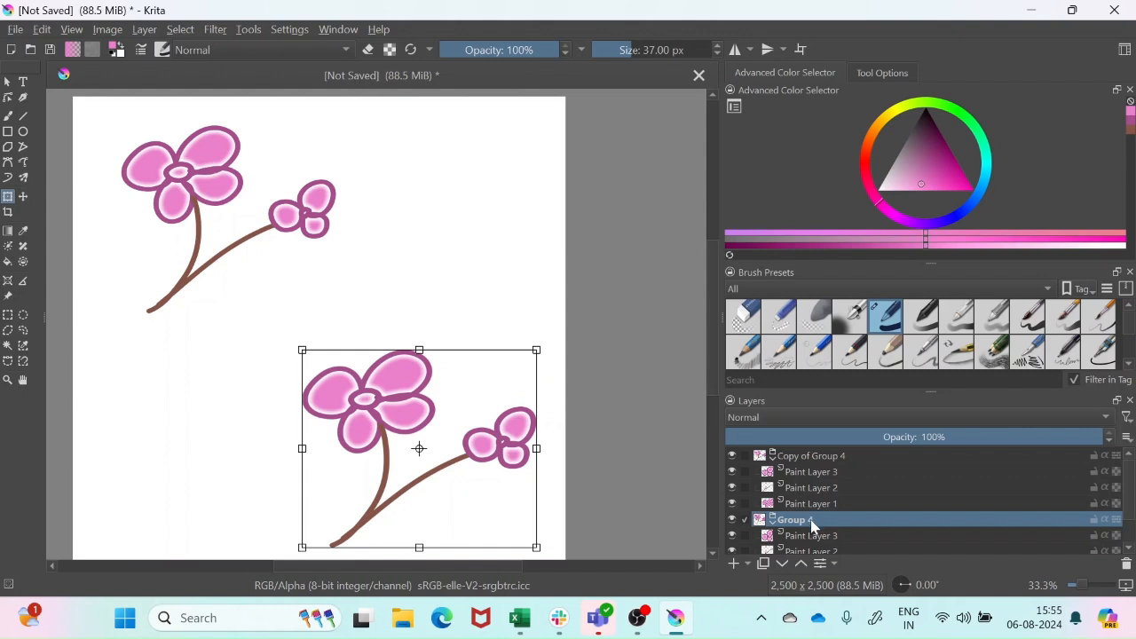
Step: Add a new paint layer and place it outside the groups, directly above the Background layer
{"action": "scroll", "coordinate": [843, 509], "scroll_direction": "down", "scroll_amount": 1}
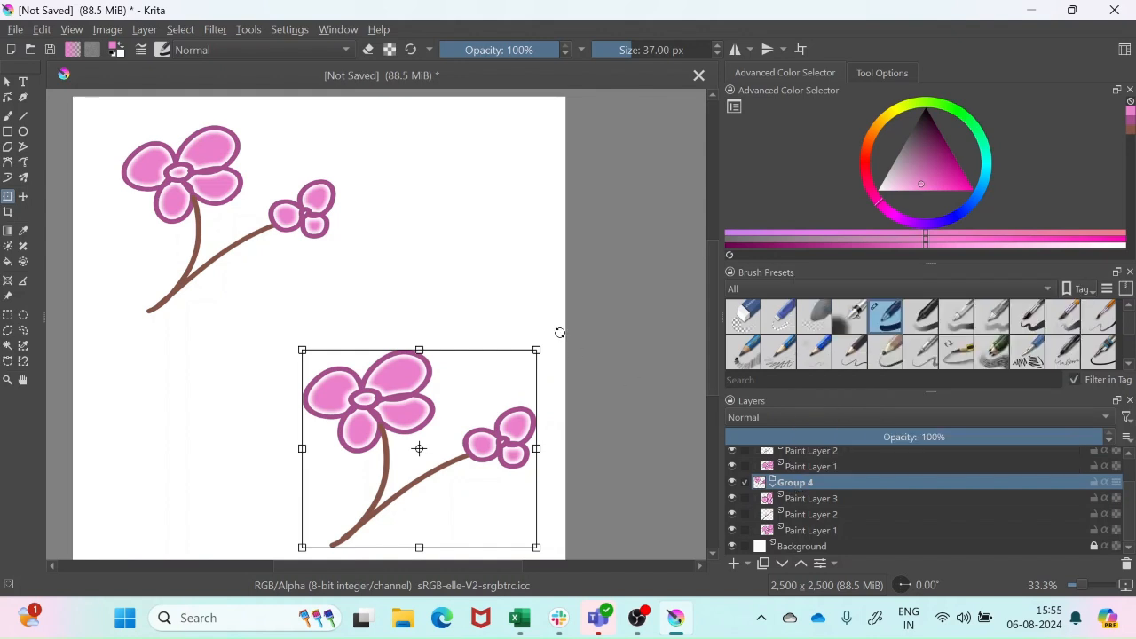
{"action": "key", "text": "ctrl+j"}
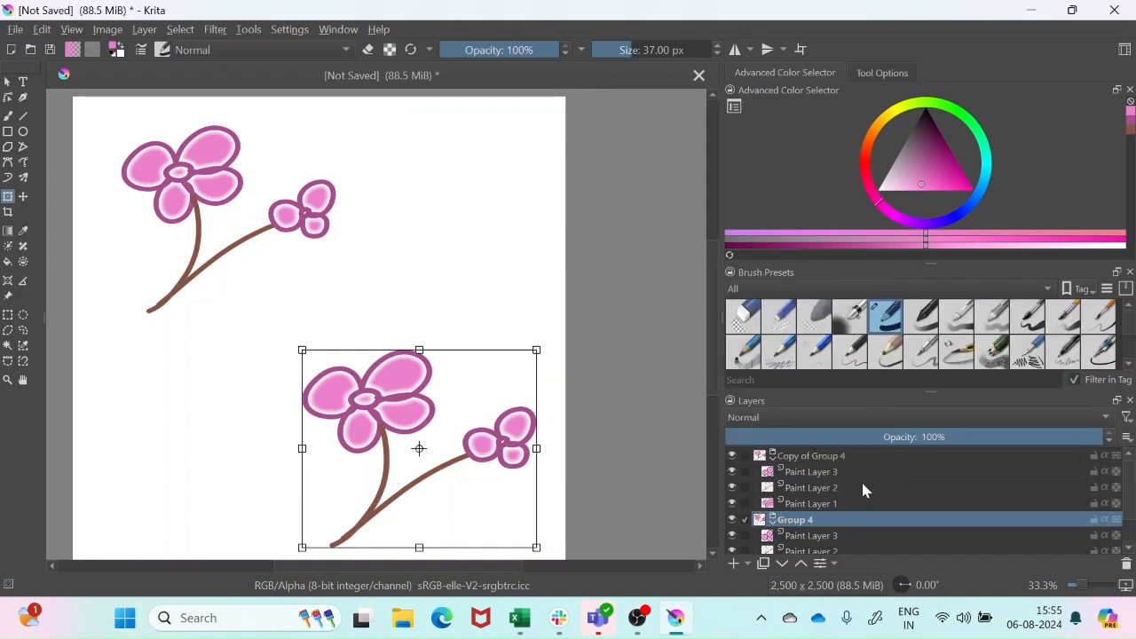
{"action": "left_click", "coordinate": [734, 565]}
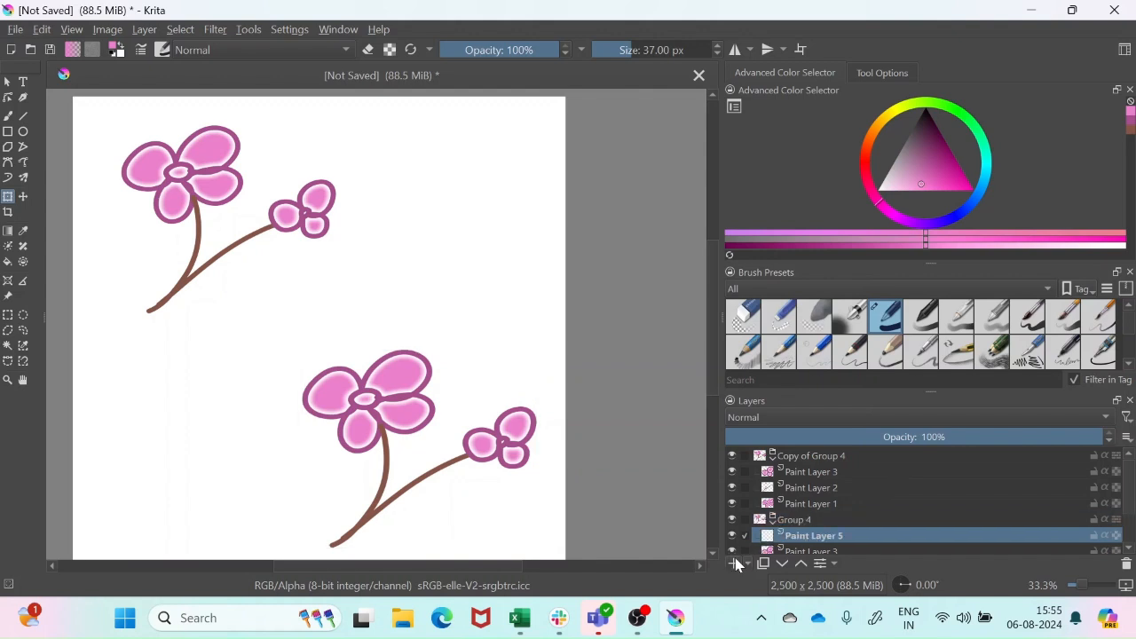
{"action": "left_click_drag", "start_coordinate": [850, 539], "coordinate": [852, 556]}
{"action": "scroll", "coordinate": [853, 506], "scroll_direction": "down", "scroll_amount": 1}
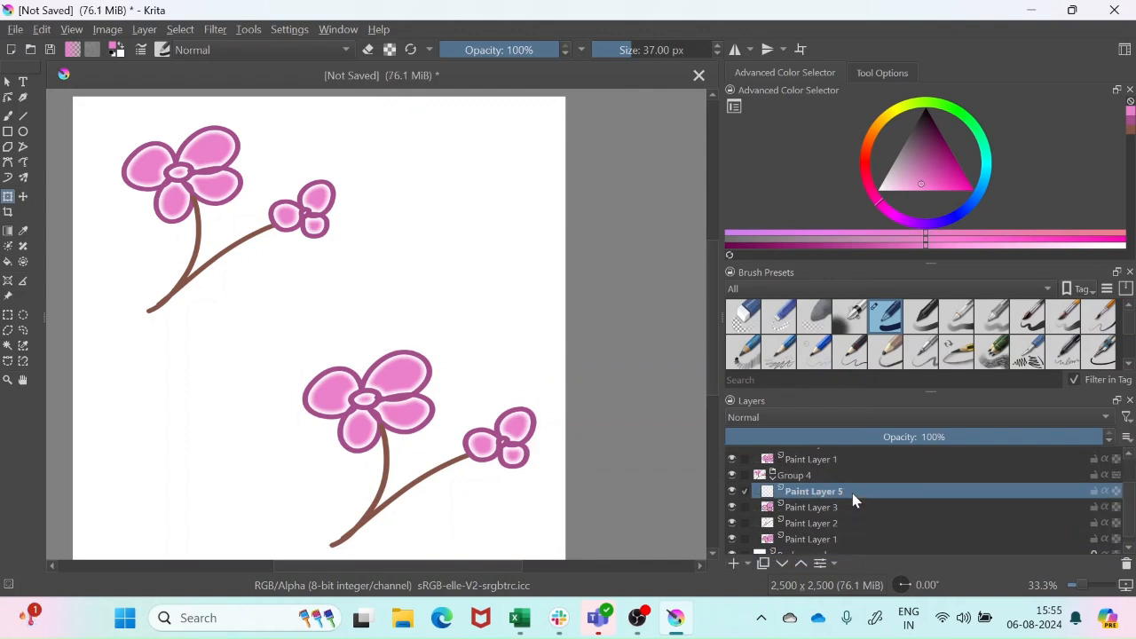
{"action": "left_click_drag", "start_coordinate": [931, 391], "coordinate": [931, 266]}
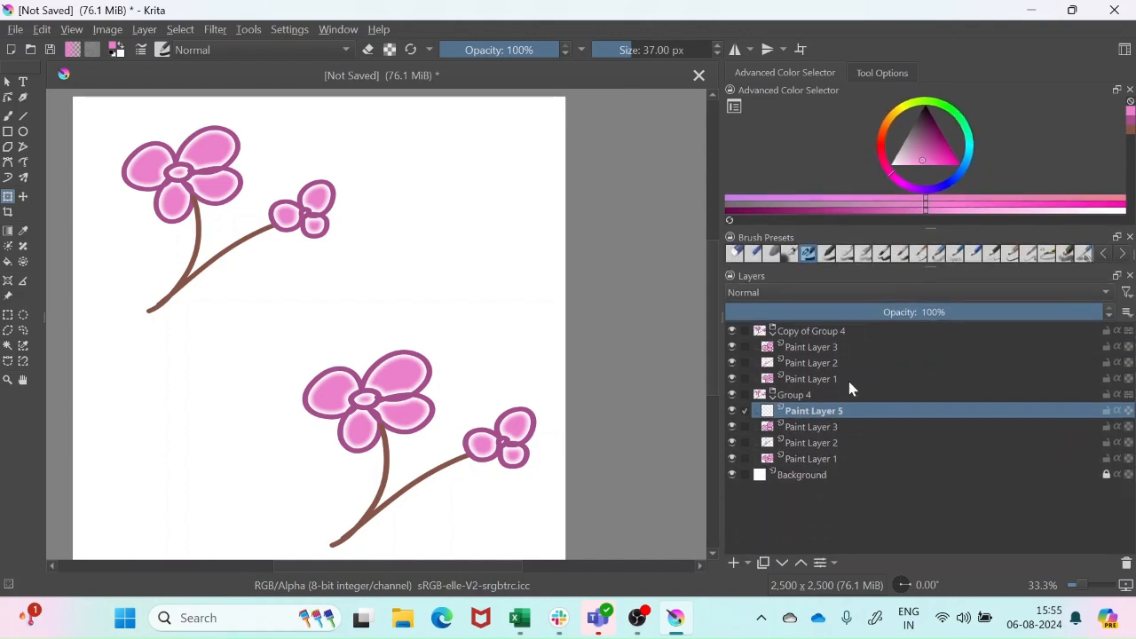
{"action": "left_click_drag", "start_coordinate": [846, 411], "coordinate": [851, 474]}
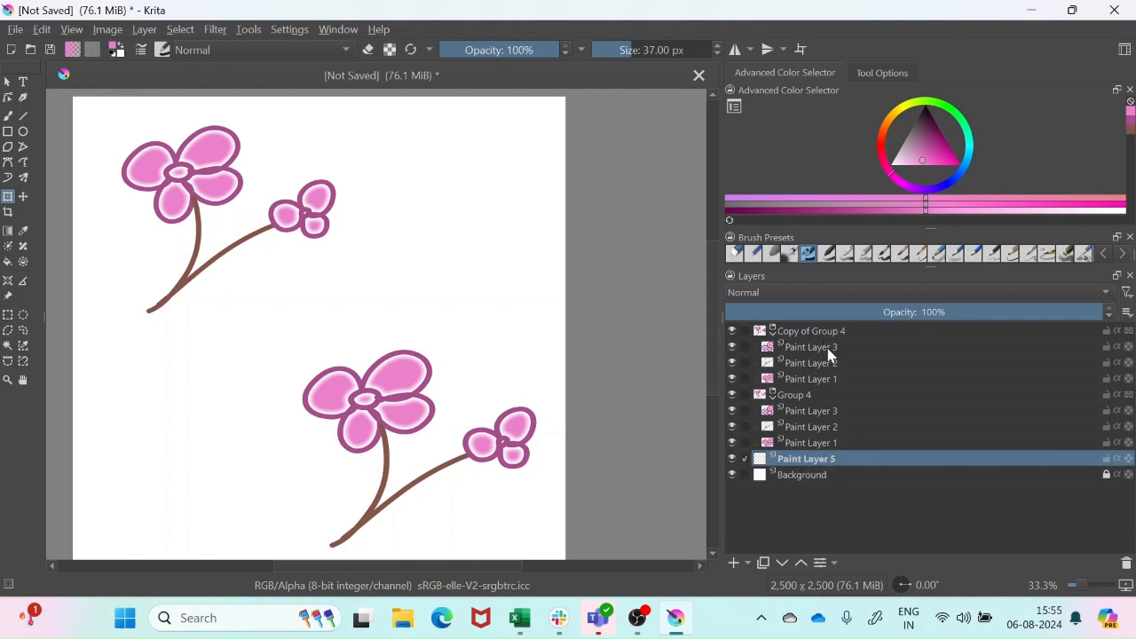
Step: Rename the new paint layer as Gradient Shade
{"action": "double_click", "coordinate": [826, 461]}
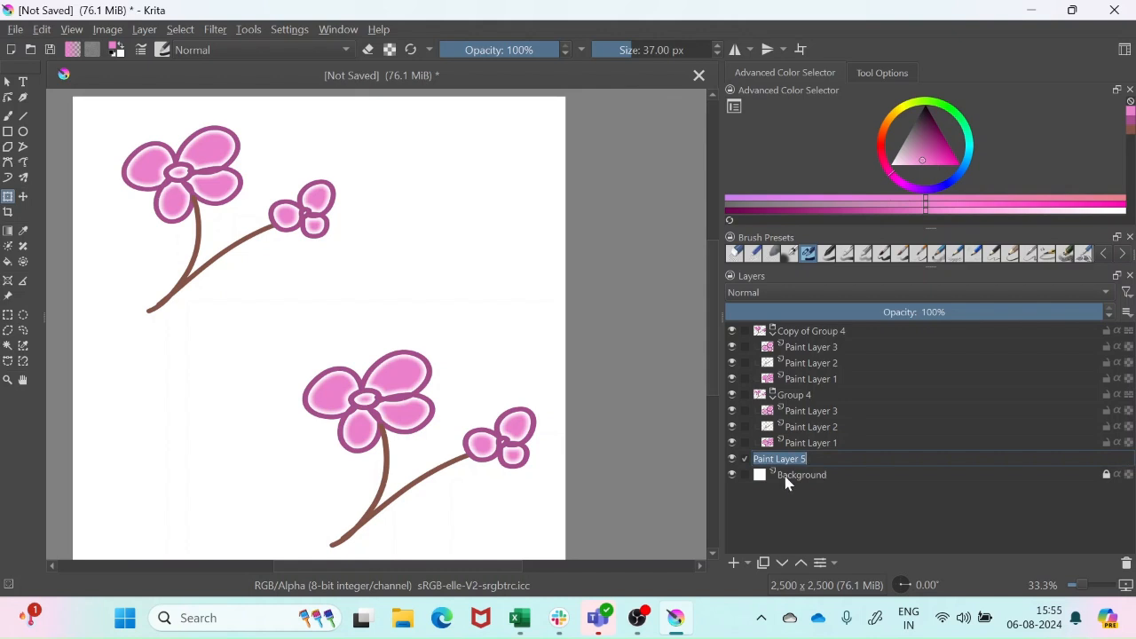
{"action": "type", "text": "Grad"}
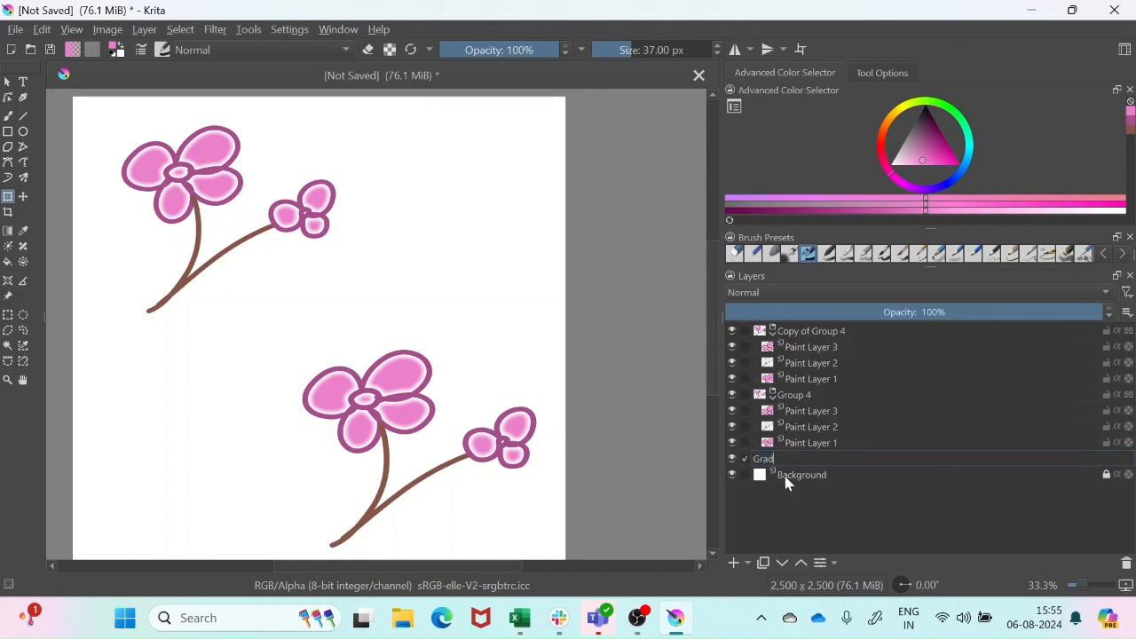
{"action": "type", "text": "S"}
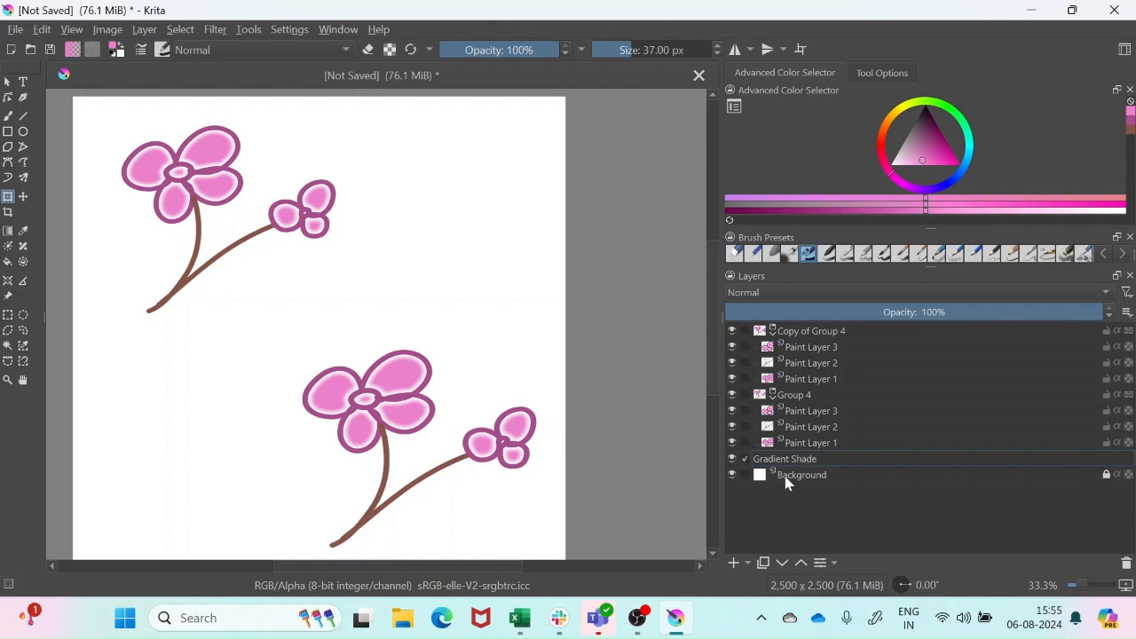
{"action": "type", "text": "hade"}
{"action": "key", "text": "Return"}
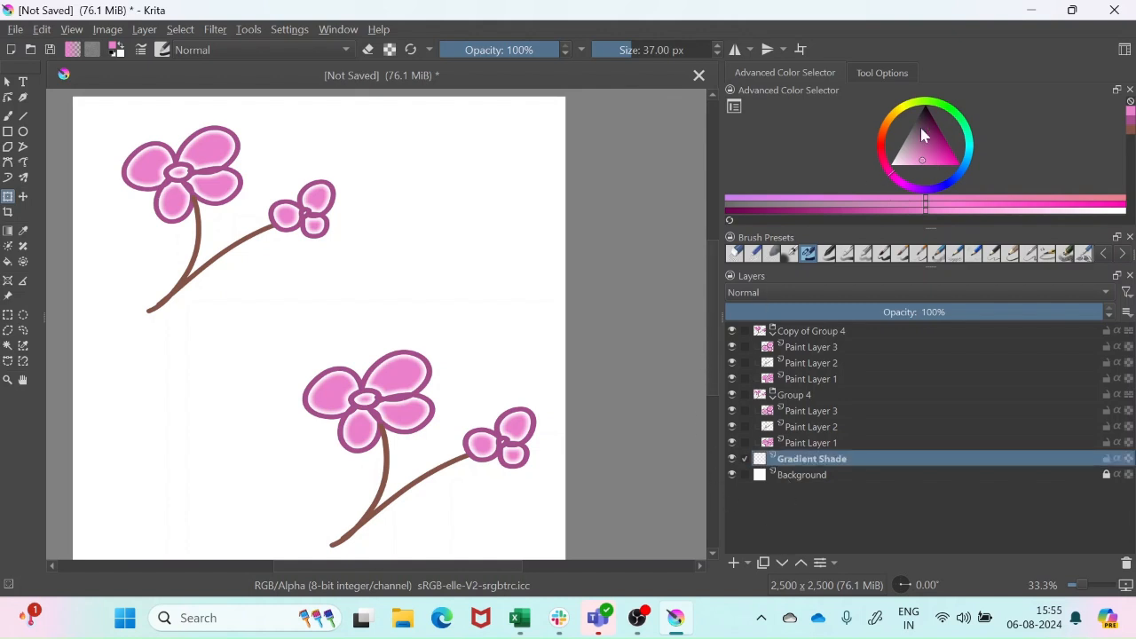
Step: Set the foreground color to a pale, muted purple
{"action": "left_click", "coordinate": [917, 188]}
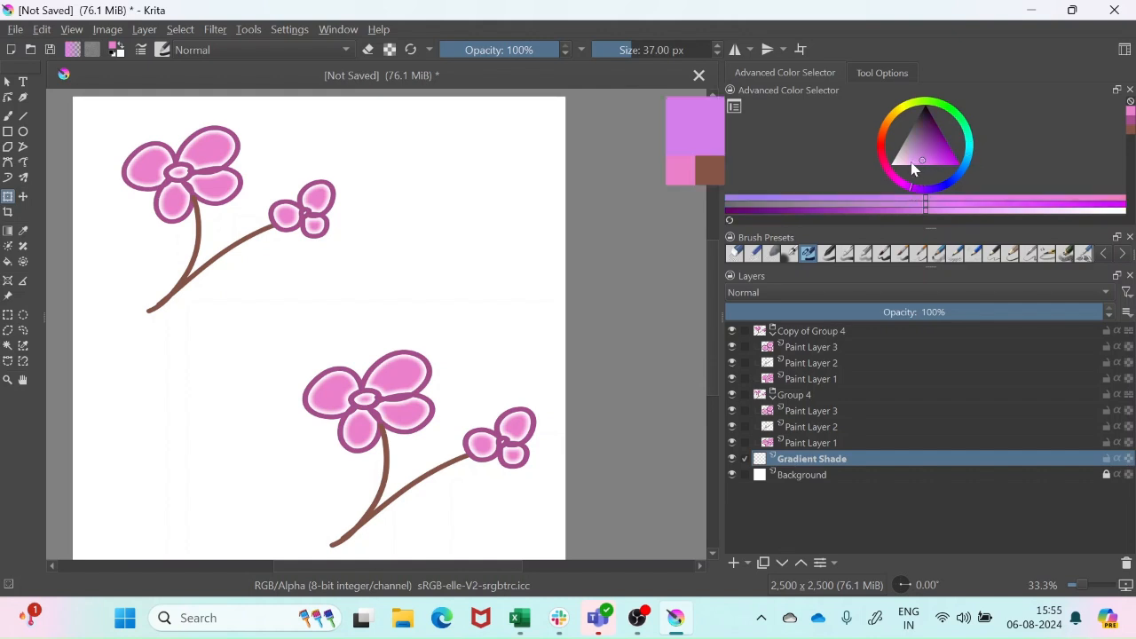
{"action": "left_click", "coordinate": [911, 160]}
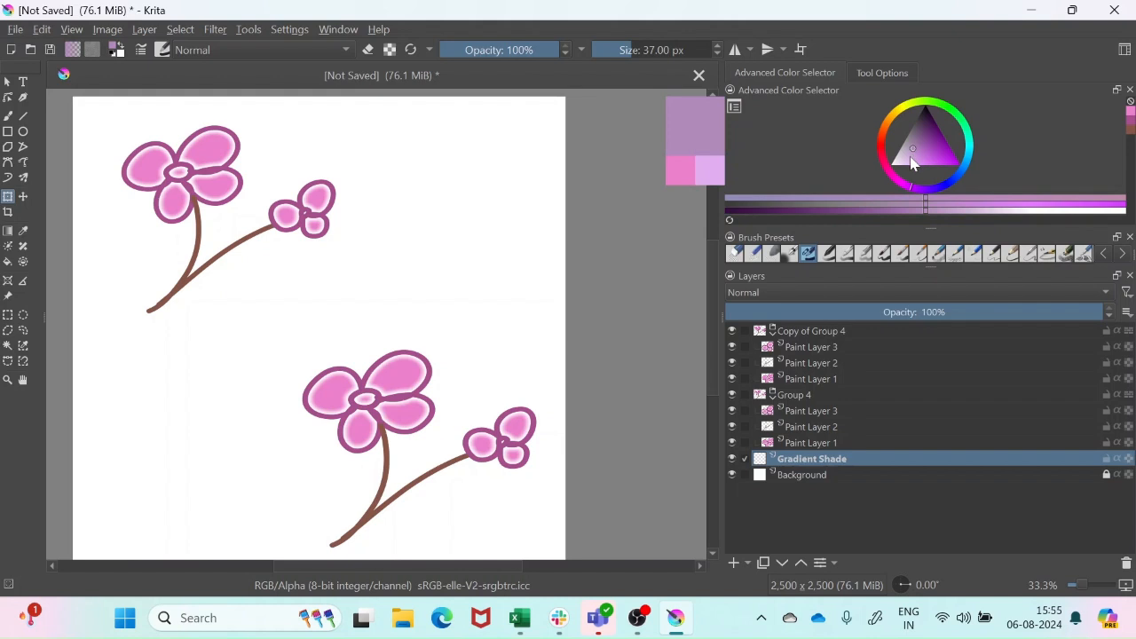
{"action": "left_click", "coordinate": [905, 161]}
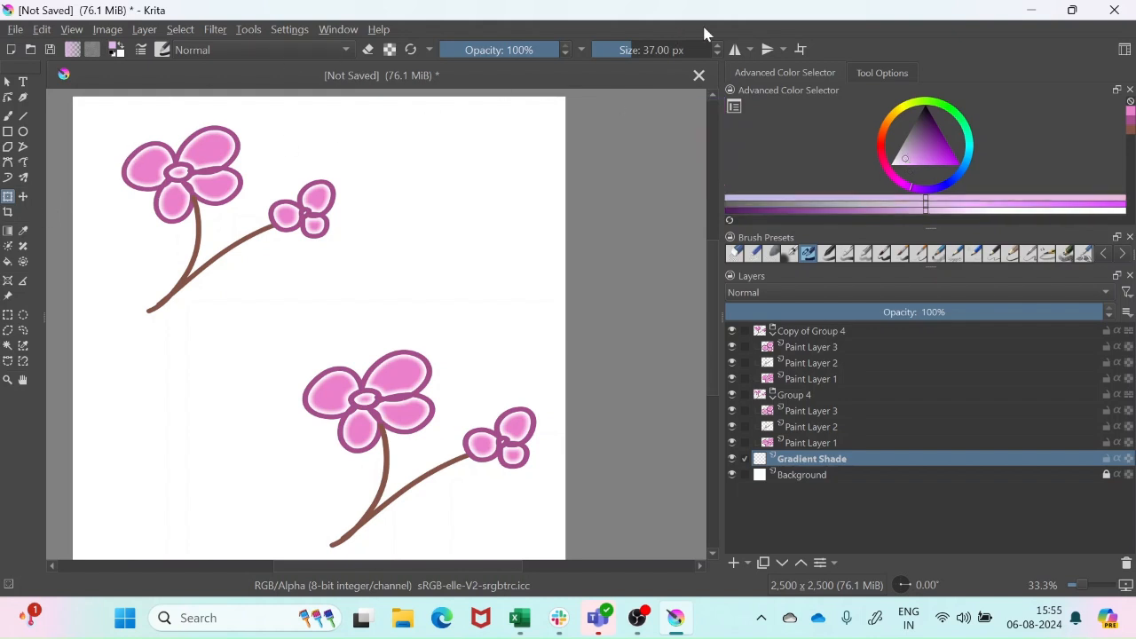
Step: Draw a radial gradient on the Gradient Shade layer, from near the canvas centre out toward the upper-left flower
{"action": "left_click", "coordinate": [8, 230]}
{"action": "left_click", "coordinate": [882, 73]}
{"action": "left_click", "coordinate": [937, 115]}
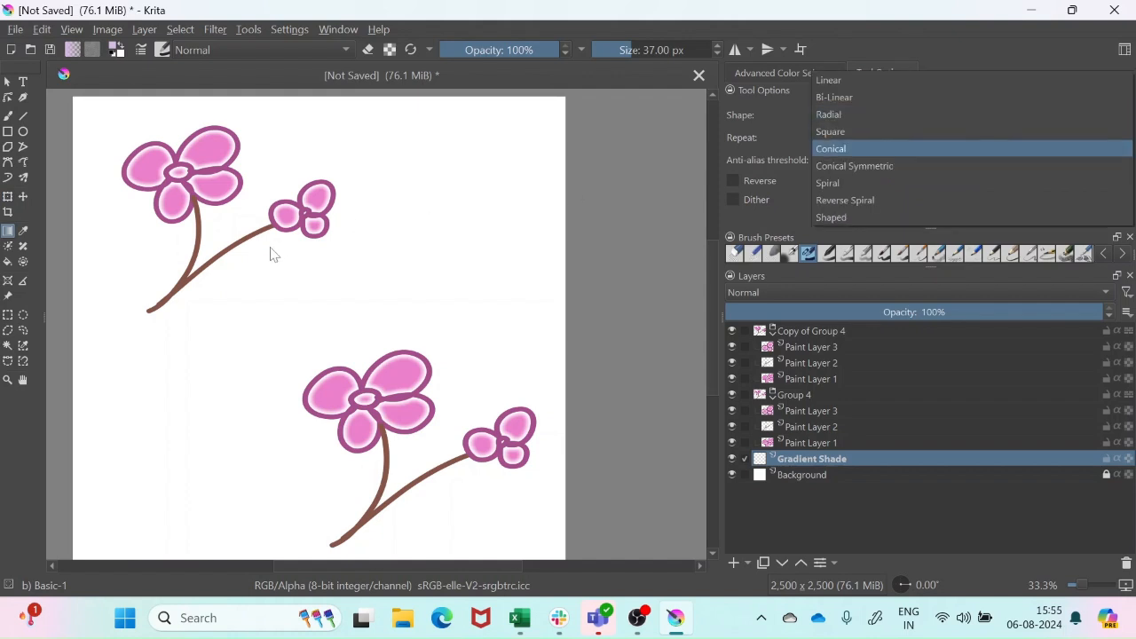
{"action": "left_click", "coordinate": [310, 329]}
{"action": "left_click_drag", "start_coordinate": [300, 311], "coordinate": [121, 182]}
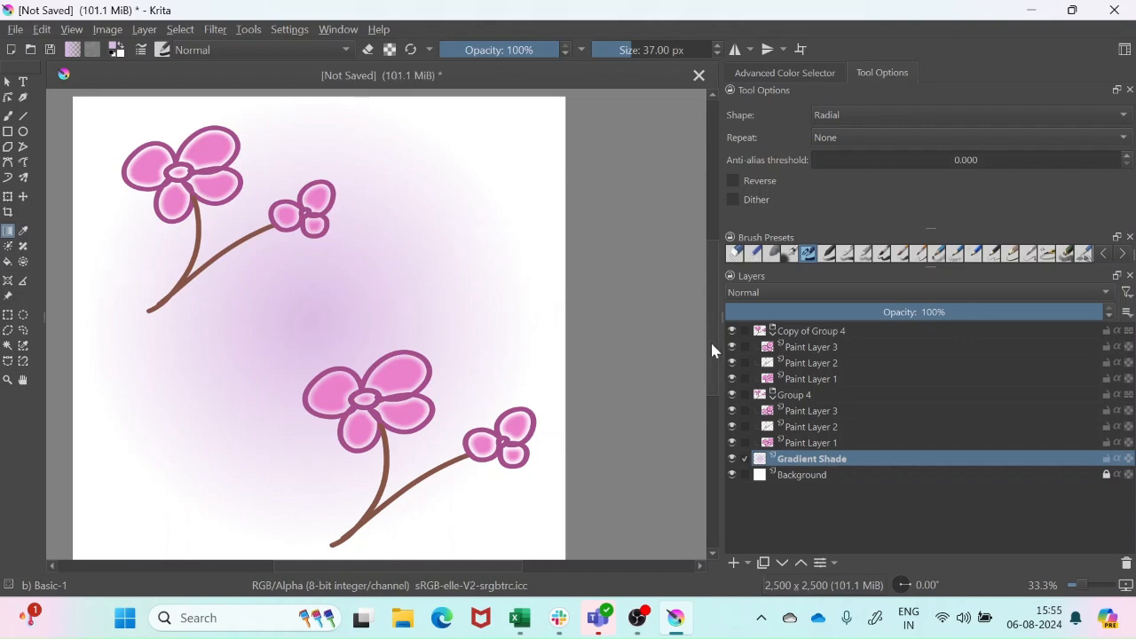
Step: Shear the upper-left flower group, Copy of Group 4, so its lower edge shifts left, and apply the transform
{"action": "left_click_drag", "start_coordinate": [711, 342], "coordinate": [711, 332]}
{"action": "left_click", "coordinate": [785, 334]}
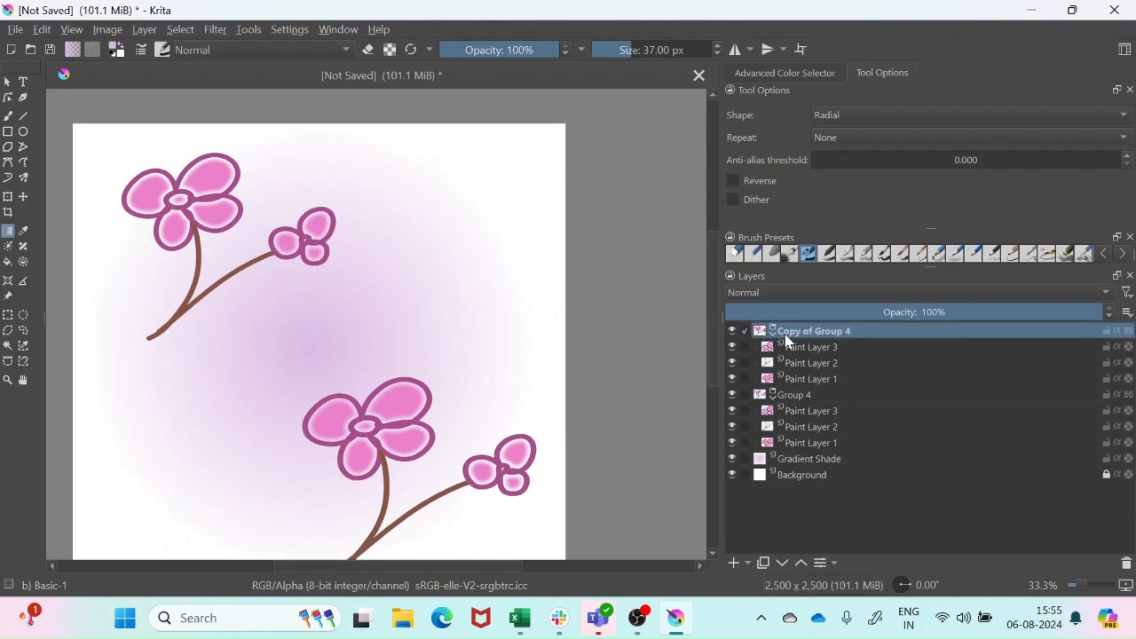
{"action": "key", "text": "ctrl+t"}
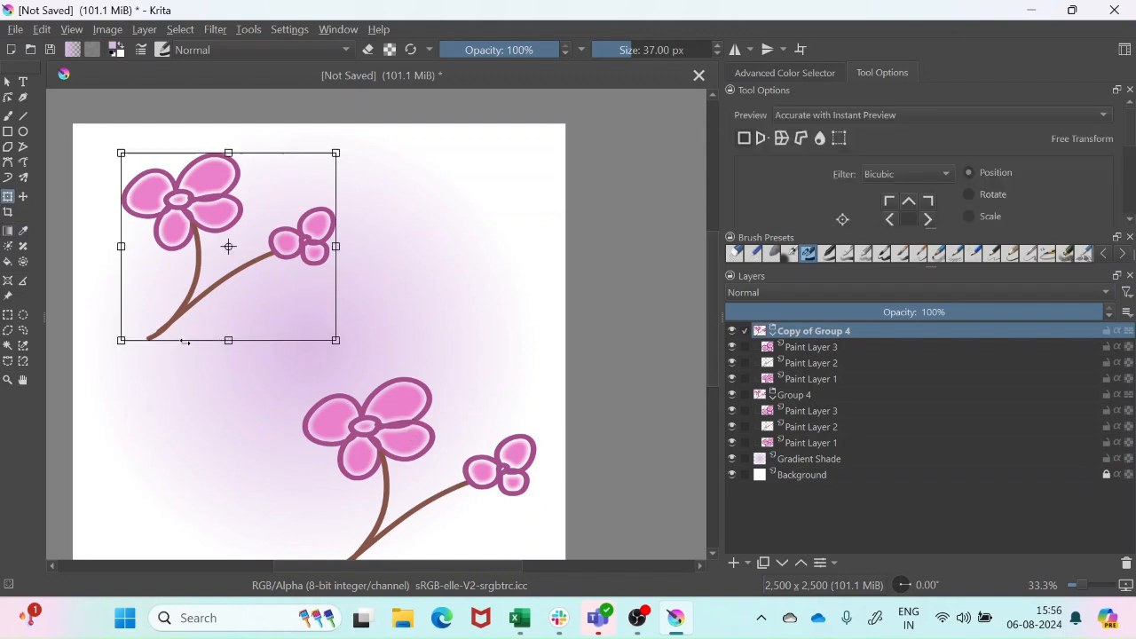
{"action": "mouse_move", "coordinate": [184, 341]}
{"action": "left_mouse_down"}
{"action": "mouse_move", "coordinate": [238, 352]}
{"action": "mouse_move", "coordinate": [117, 258]}
{"action": "mouse_move", "coordinate": [127, 310]}
{"action": "mouse_move", "coordinate": [162, 350]}
{"action": "mouse_move", "coordinate": [164, 335]}
{"action": "left_mouse_up"}
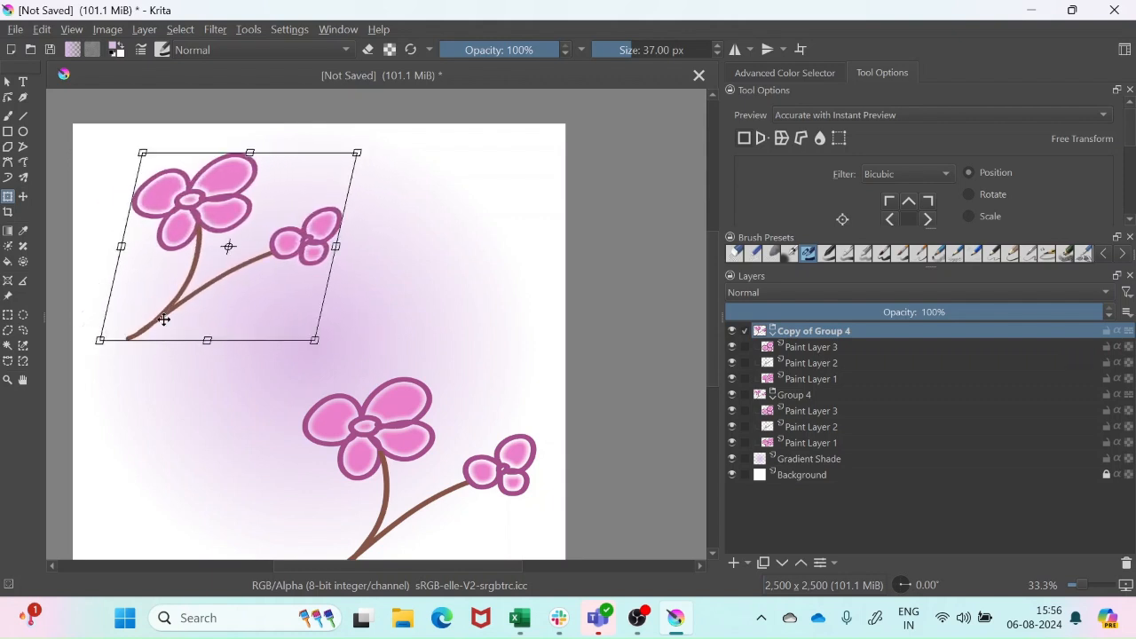
{"action": "key", "text": "ctrl+z"}
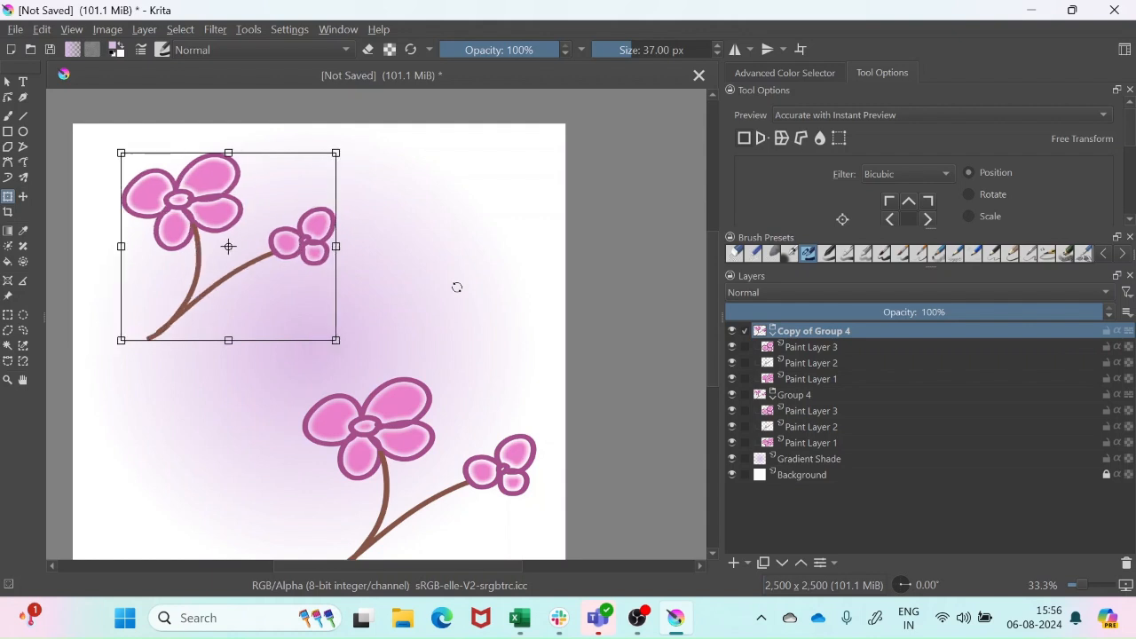
{"action": "left_click_drag", "start_coordinate": [238, 336], "coordinate": [134, 348]}
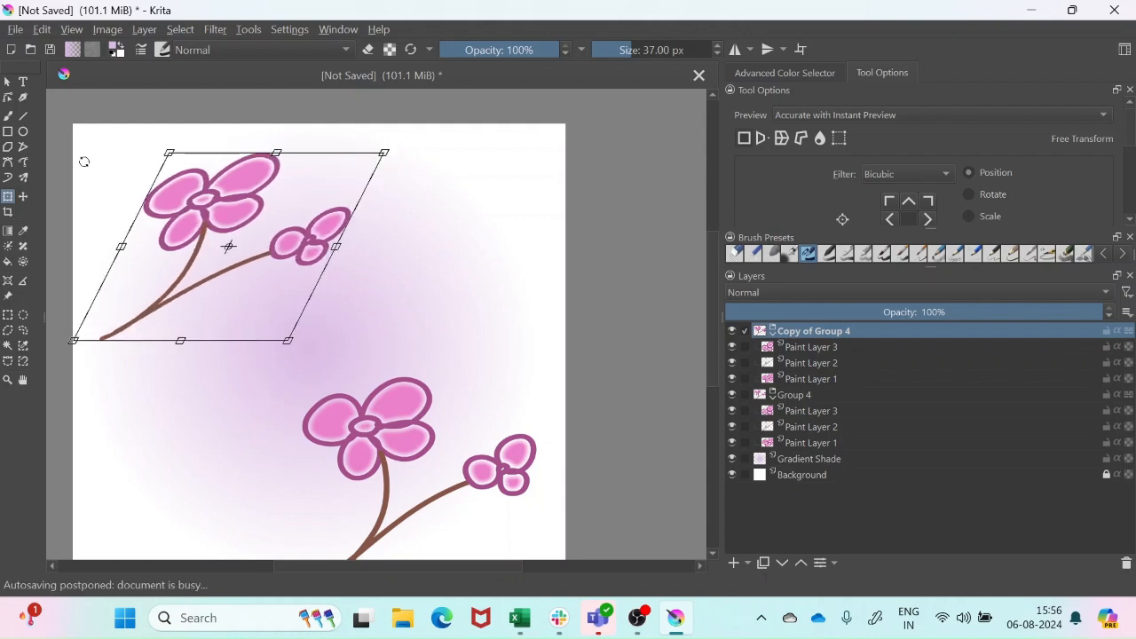
{"action": "left_click", "coordinate": [8, 115]}
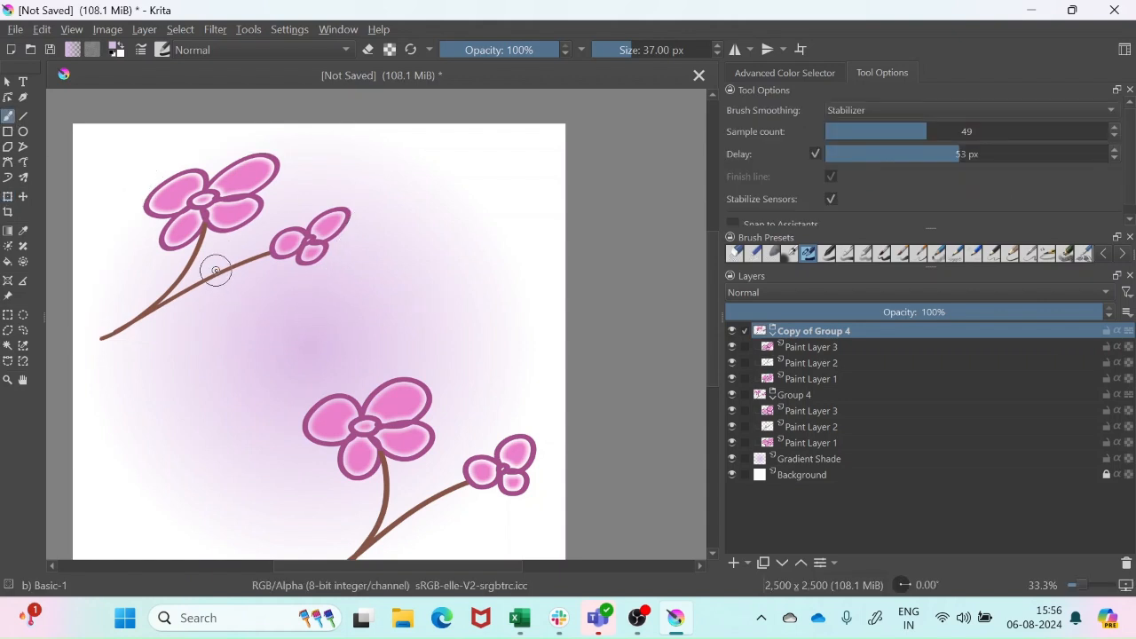
Step: Rotate Copy of Group 4 counterclockwise and shear its lower edge back to the right so the stem stands more upright
{"action": "key", "text": "ctrl+t"}
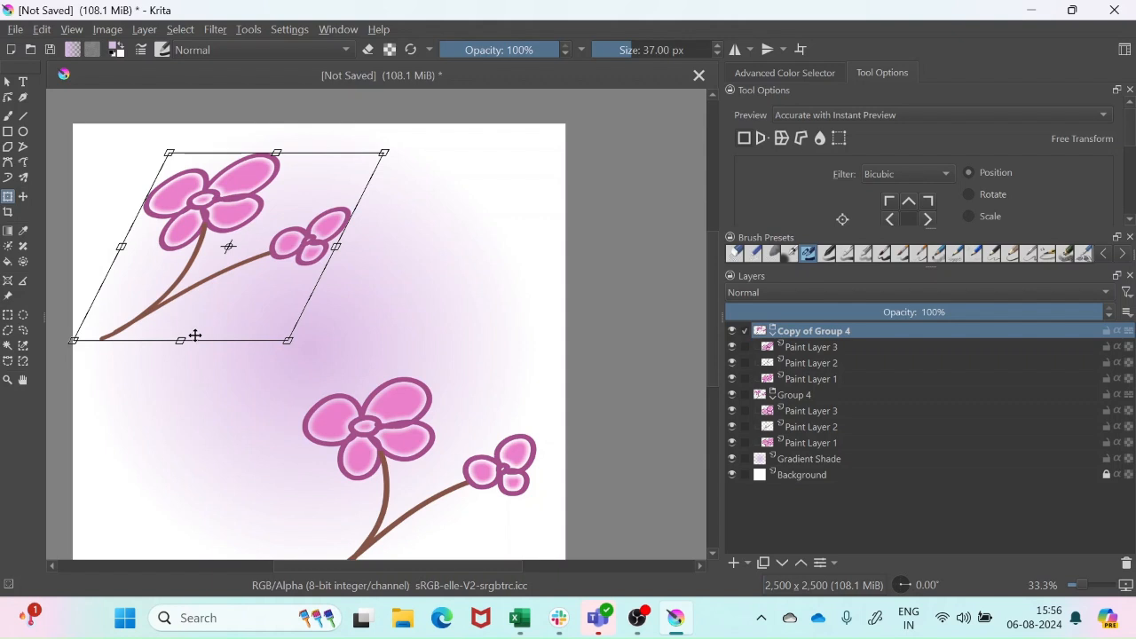
{"action": "left_click_drag", "start_coordinate": [302, 362], "coordinate": [354, 292]}
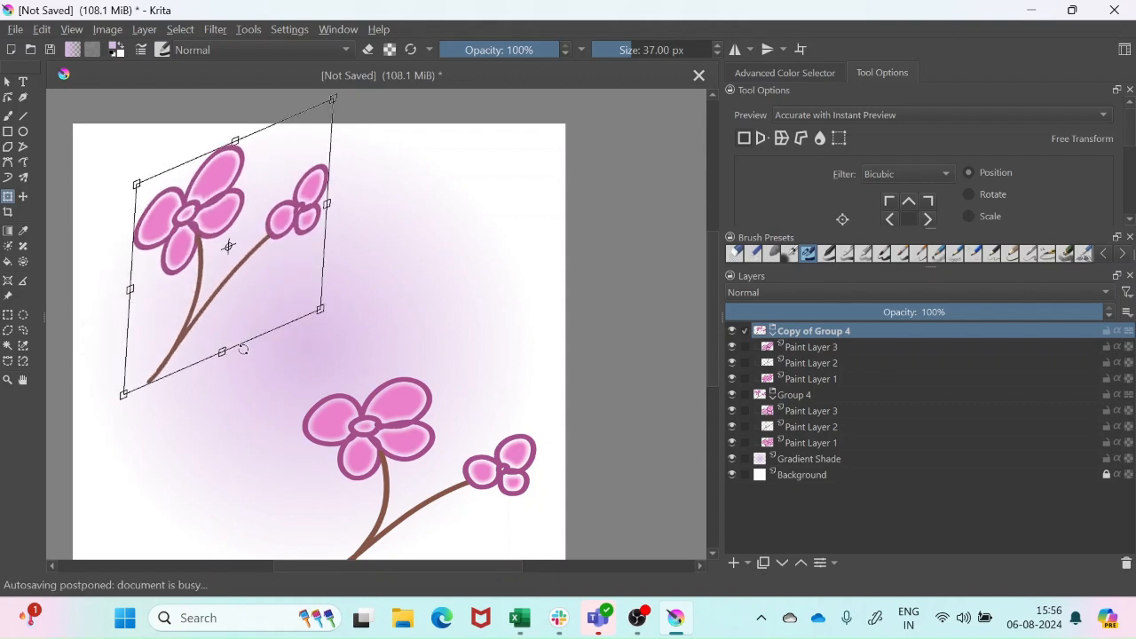
{"action": "left_click_drag", "start_coordinate": [241, 345], "coordinate": [278, 320]}
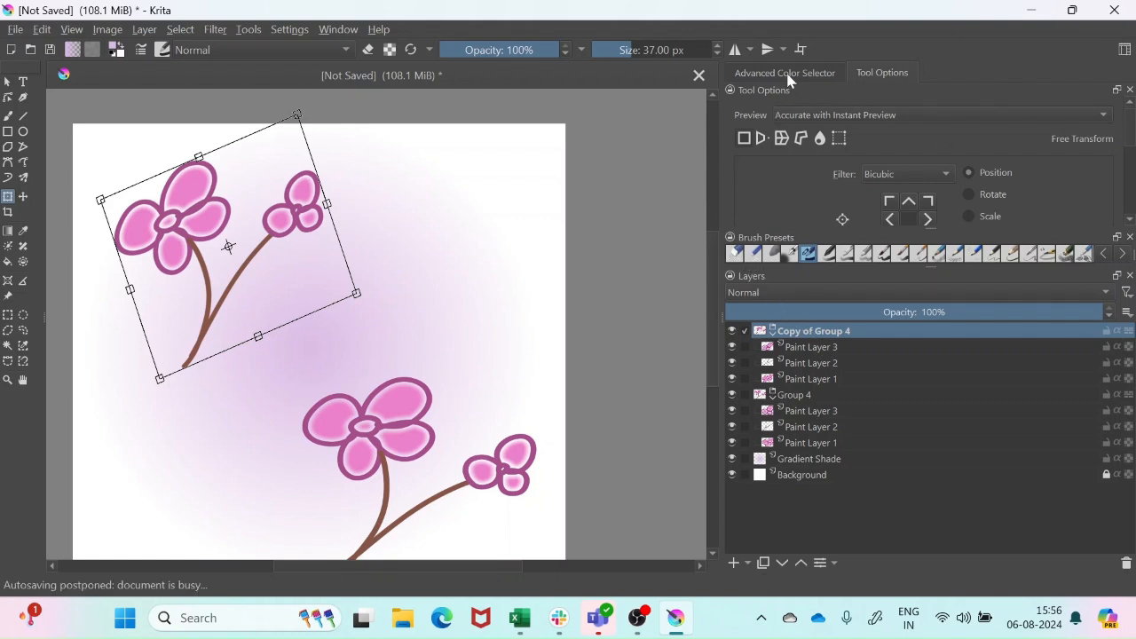
{"action": "left_click", "coordinate": [15, 29]}
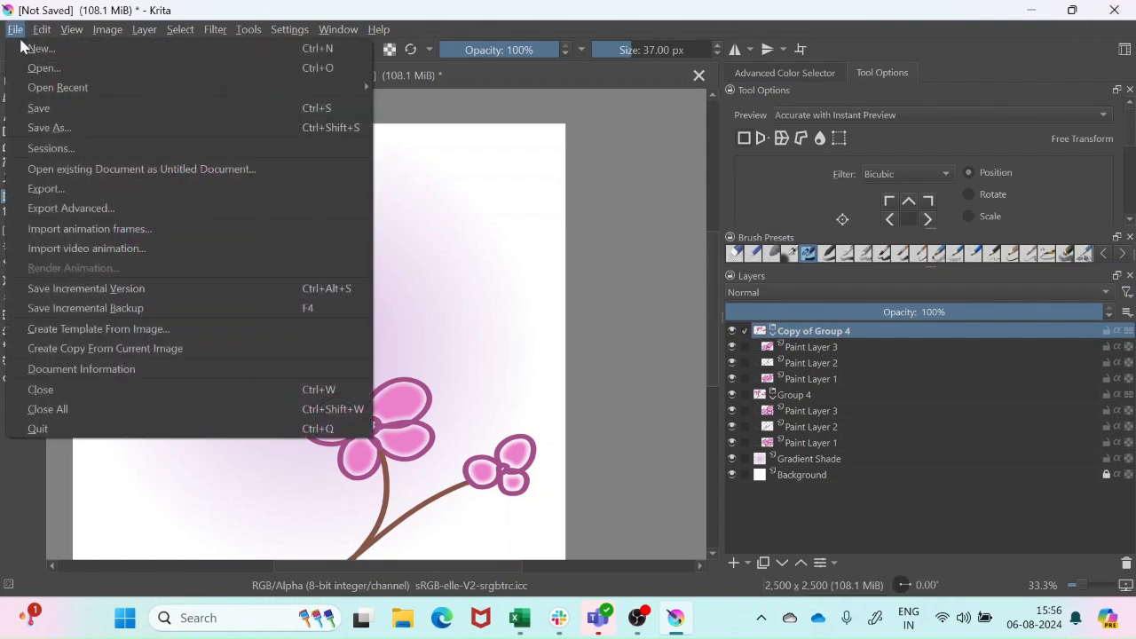
{"action": "left_click", "coordinate": [72, 129]}
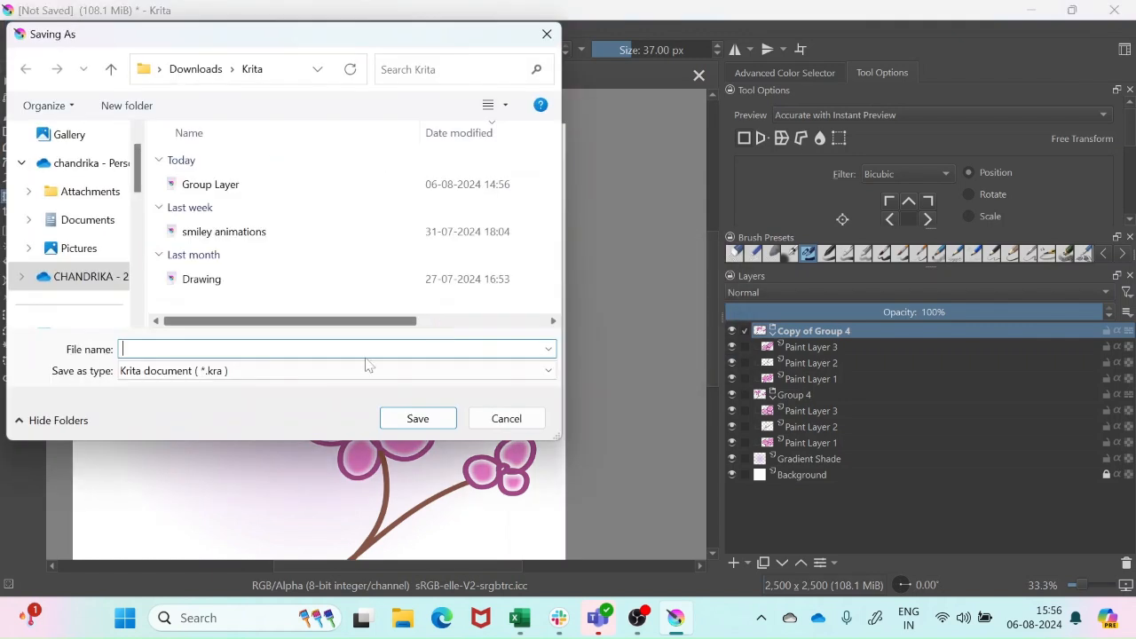
{"action": "left_click", "coordinate": [507, 418]}
Step: Start saving the flower artwork to a file
{"action": "left_click", "coordinate": [15, 30]}
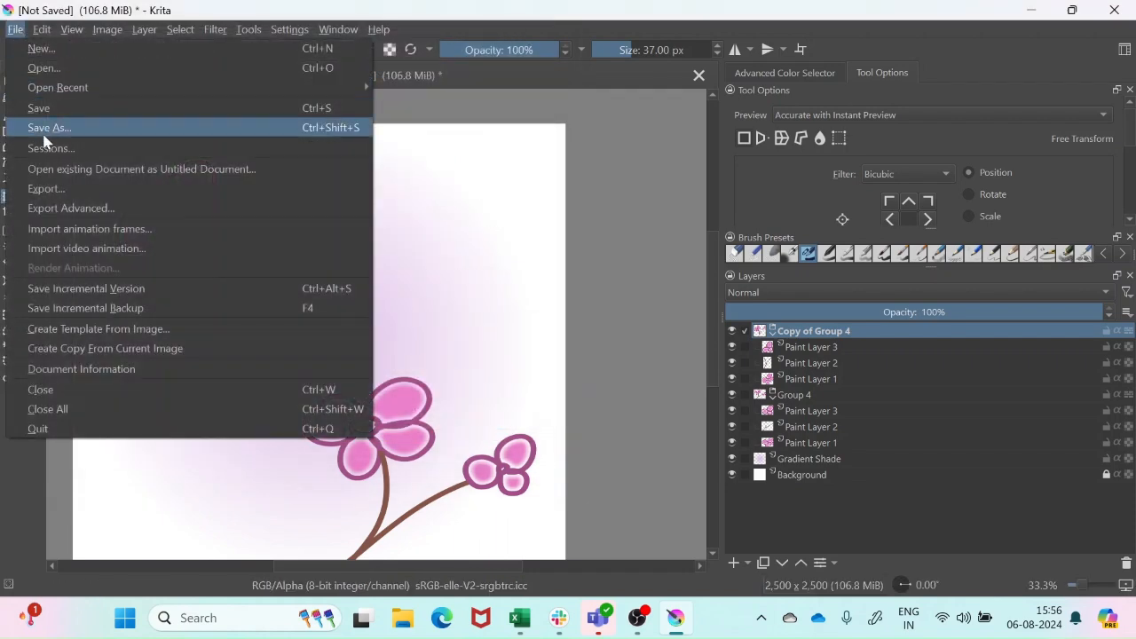